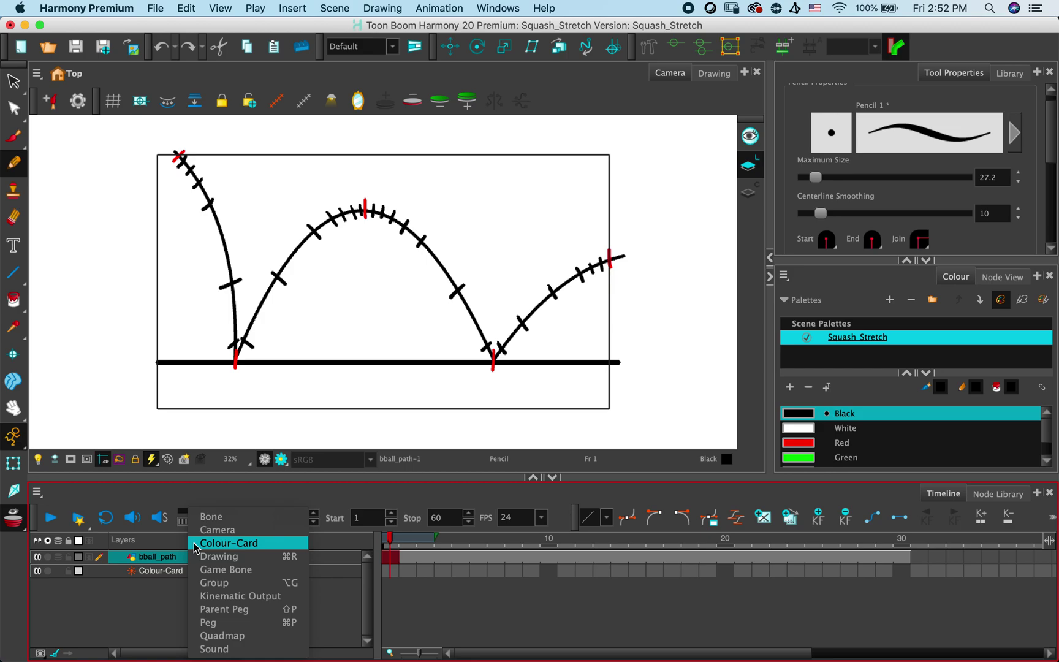
Add a vector drawing layer named basketball and select its first frame
{"action": "left_click", "coordinate": [206, 556]}
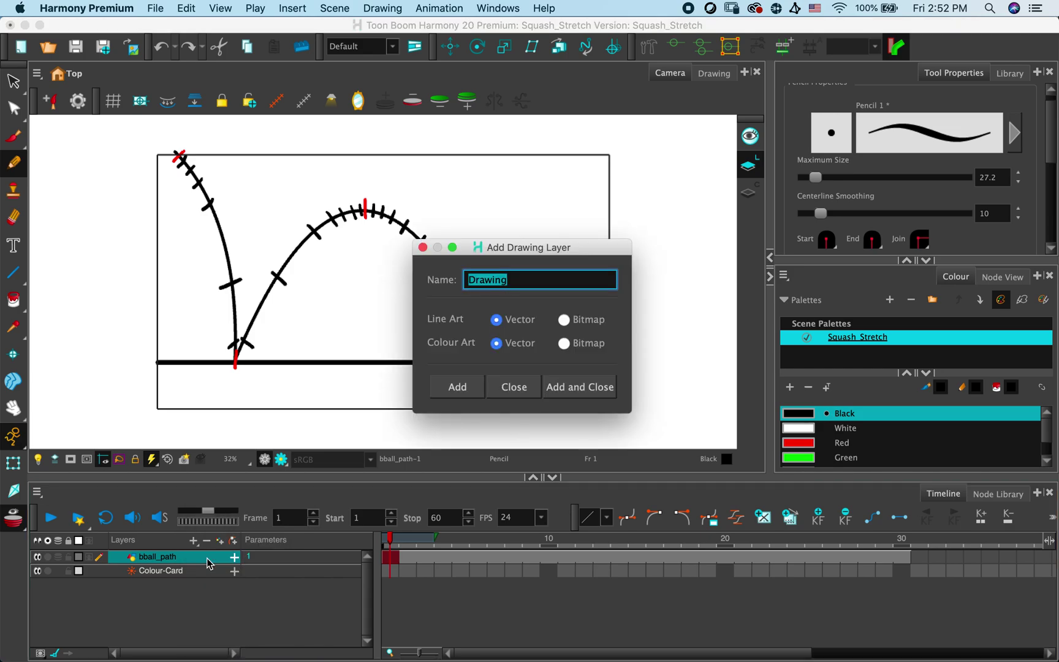
{"action": "type", "text": "basketball"}
{"action": "left_click", "coordinate": [580, 387]}
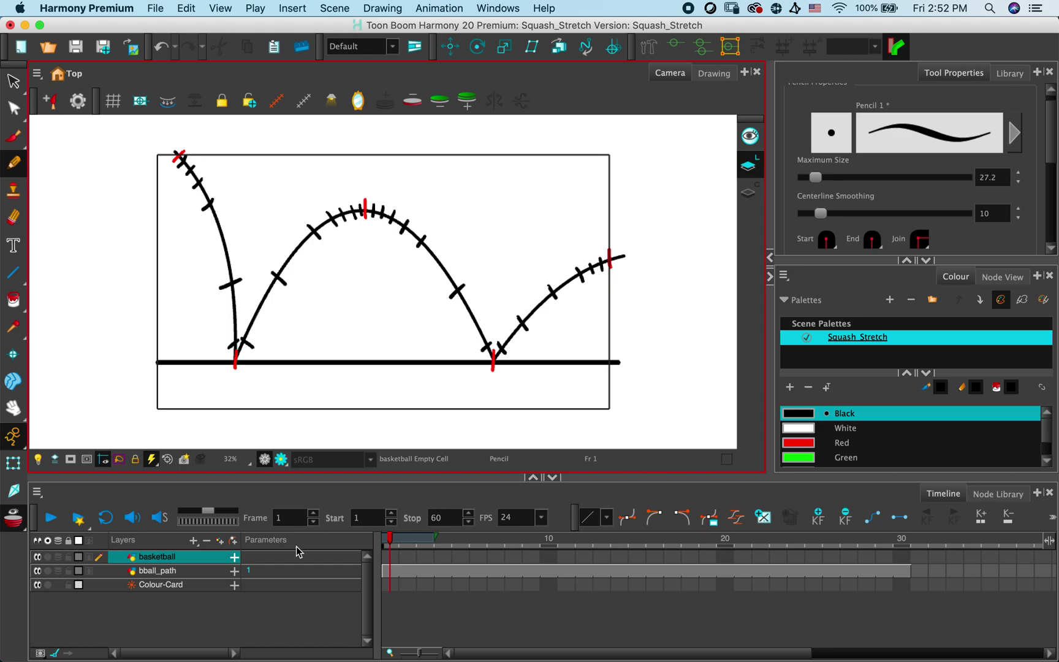
{"action": "left_click", "coordinate": [392, 558]}
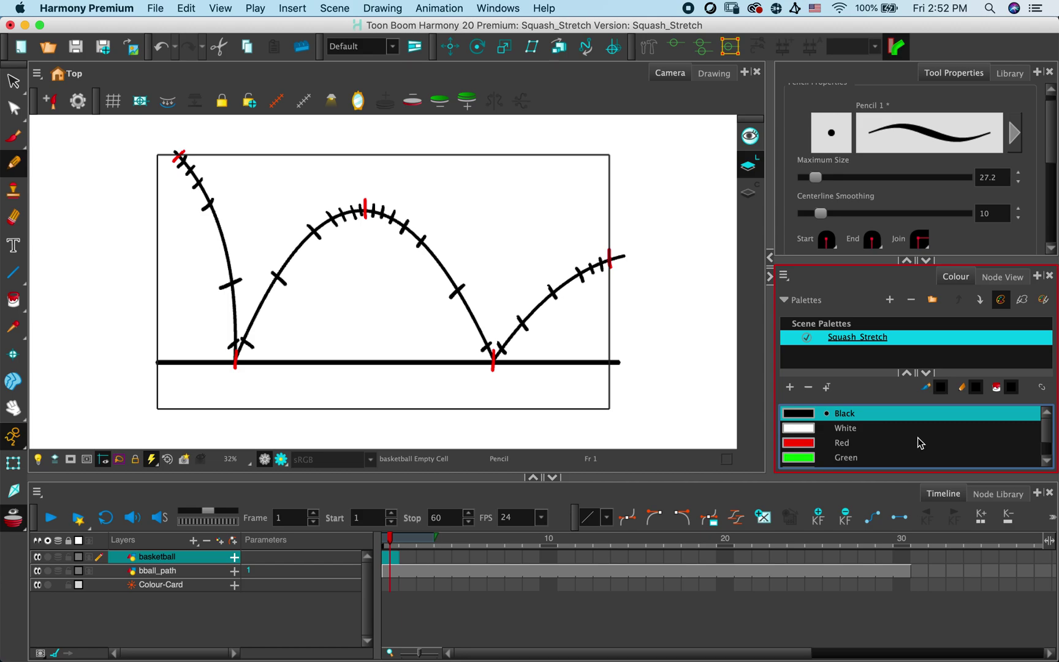
Add a new colour swatch after Vectorized Line in the Squash_Stretch palette
{"action": "scroll", "coordinate": [919, 443], "scroll_direction": "down", "scroll_amount": 1}
{"action": "scroll", "coordinate": [919, 443], "scroll_direction": "down", "scroll_amount": 1}
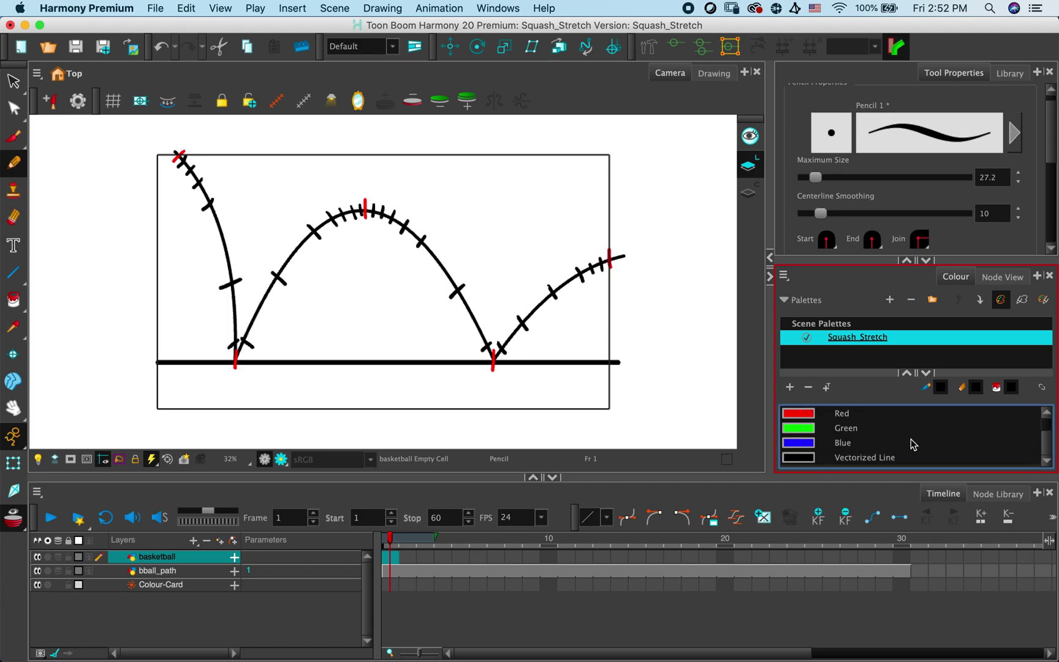
{"action": "left_click", "coordinate": [814, 460]}
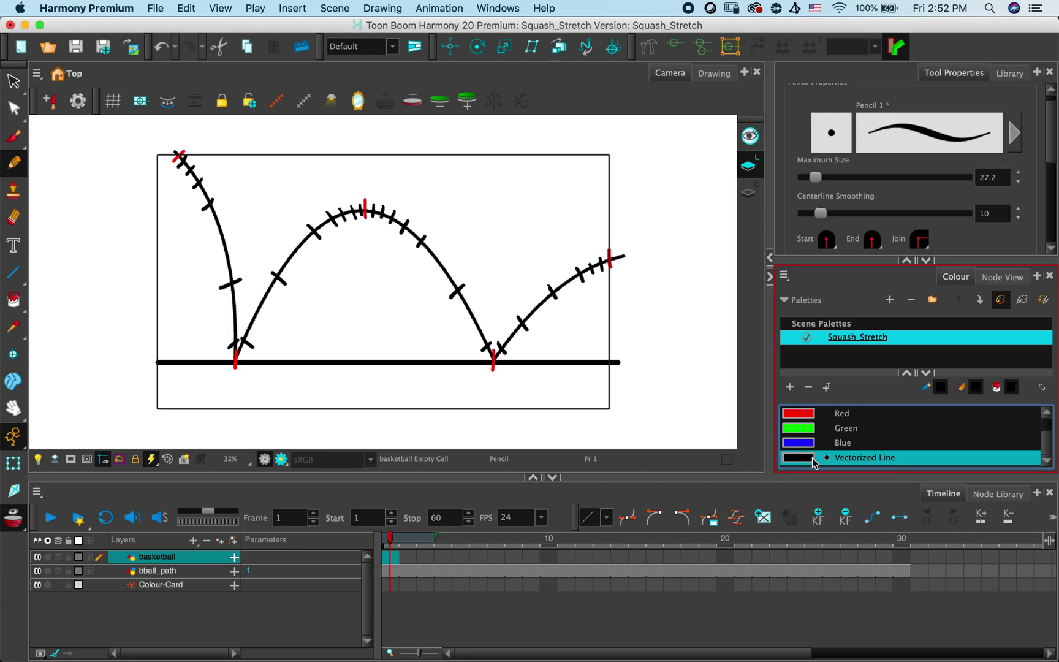
{"action": "left_click", "coordinate": [789, 387]}
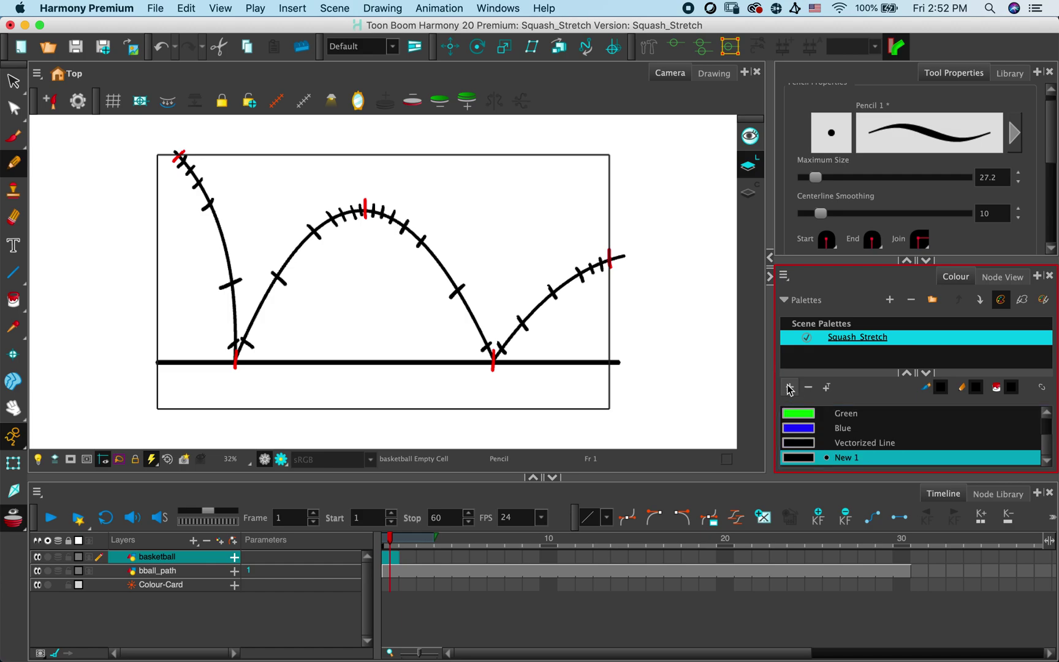
Set the new swatch to a solid orange with hue 31, saturation 98 and value 99
{"action": "left_click", "coordinate": [798, 459]}
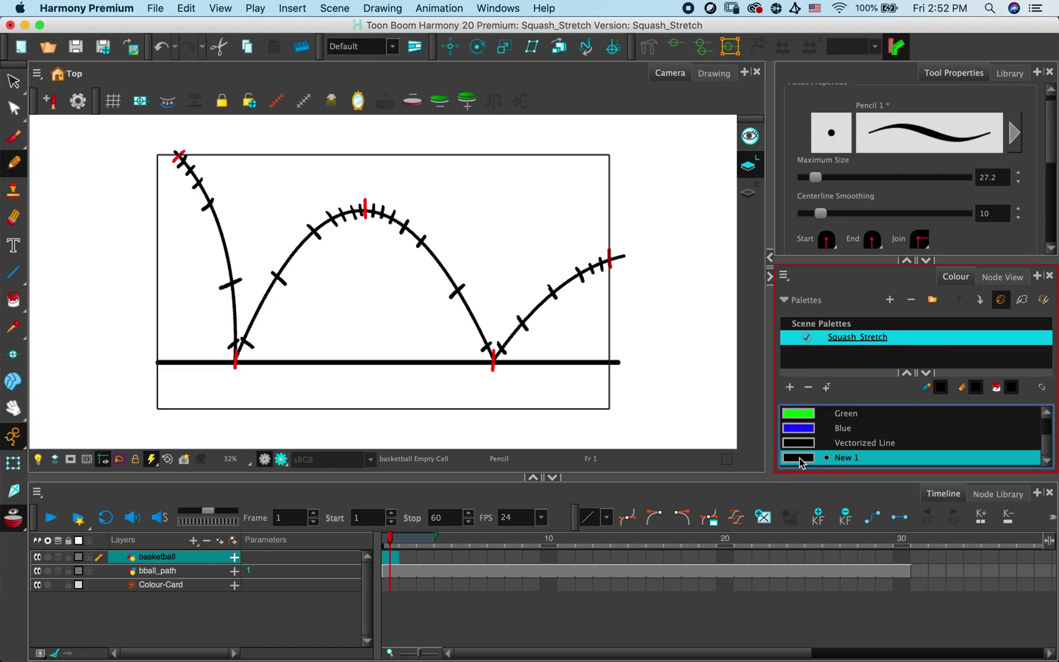
{"action": "double_click", "coordinate": [799, 459]}
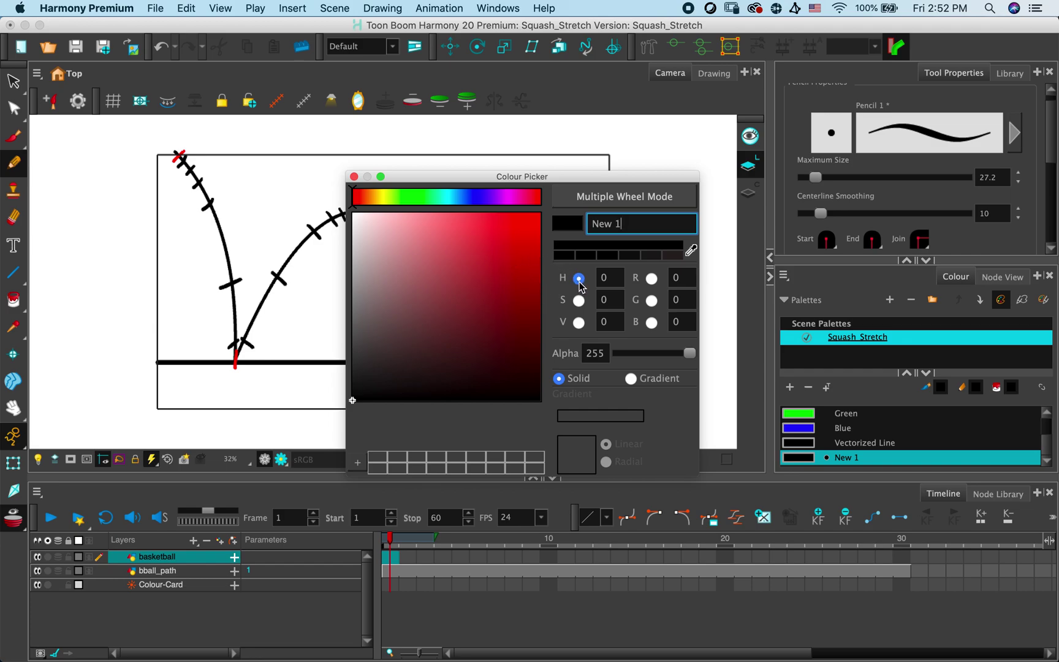
{"action": "left_click", "coordinate": [580, 284]}
{"action": "left_click", "coordinate": [368, 198]}
{"action": "left_click_drag", "start_coordinate": [369, 198], "coordinate": [369, 198]}
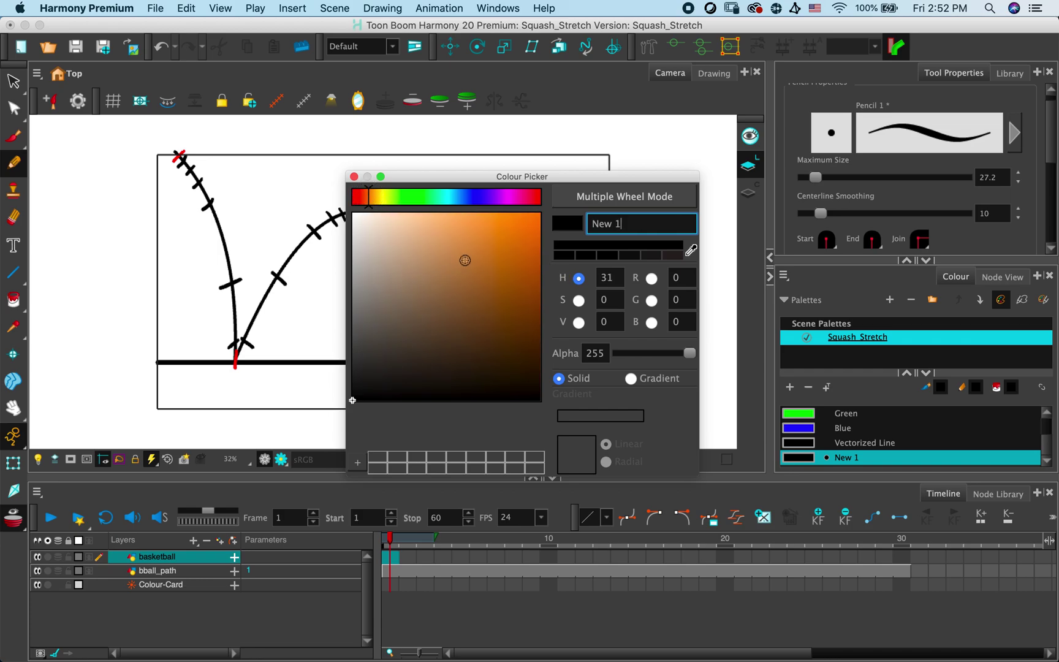
{"action": "left_click", "coordinate": [535, 216]}
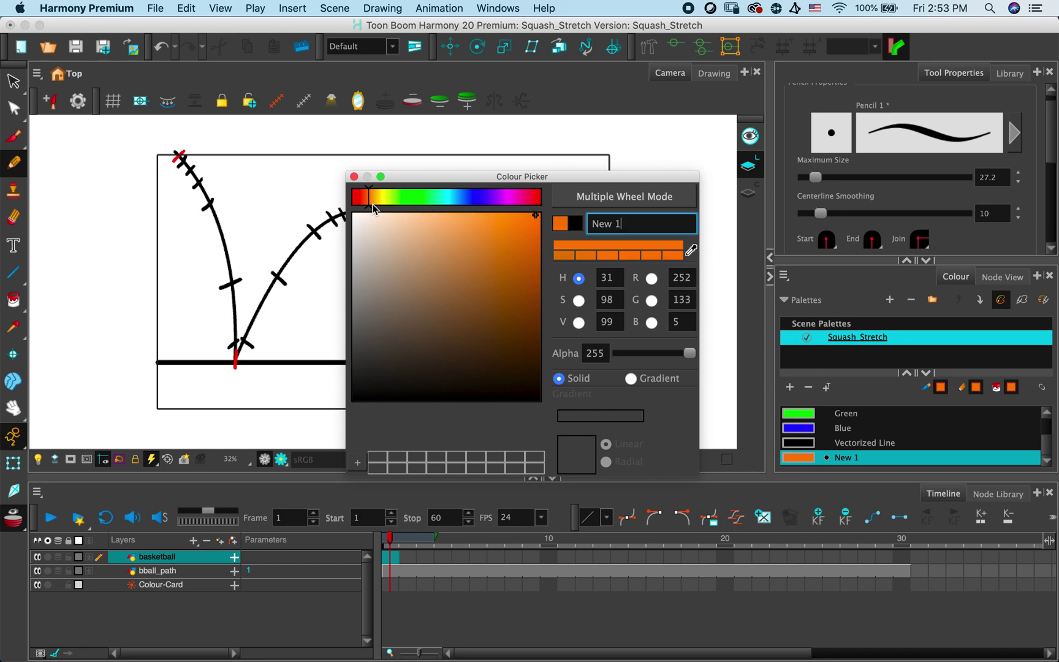
{"action": "left_click_drag", "start_coordinate": [369, 206], "coordinate": [368, 205]}
{"action": "left_click", "coordinate": [353, 177]}
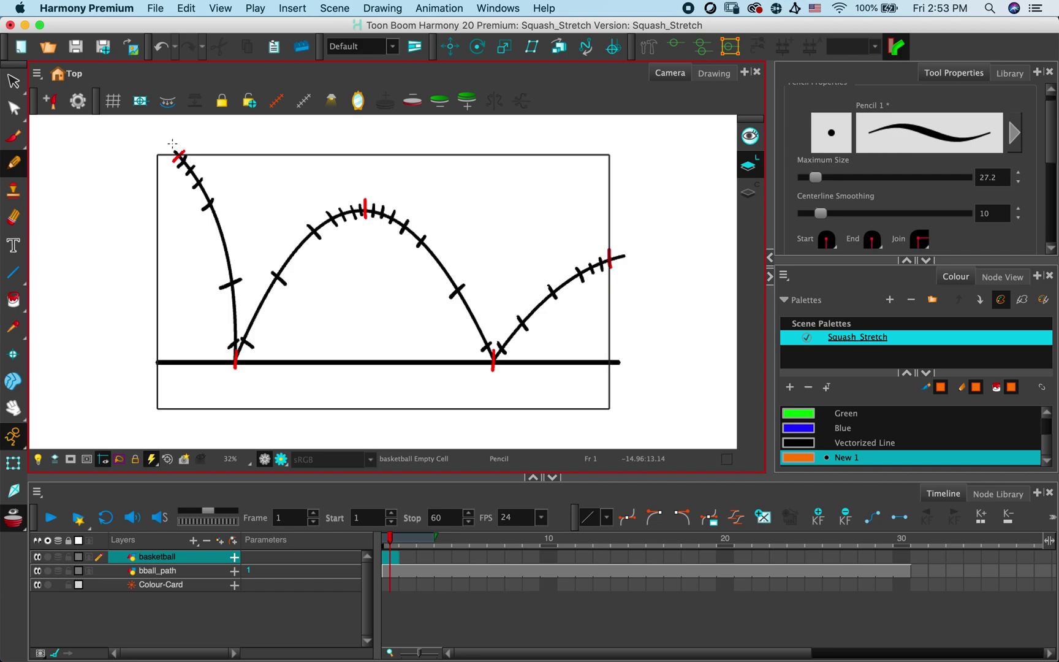
Draw a round orange ball outline on each of frames 1 to 4, following the first closely spaced marks of the falling path
{"action": "mouse_move", "coordinate": [173, 146]}
{"action": "left_mouse_down"}
{"action": "mouse_move", "coordinate": [188, 157]}
{"action": "mouse_move", "coordinate": [171, 166]}
{"action": "mouse_move", "coordinate": [166, 148]}
{"action": "mouse_move", "coordinate": [180, 143]}
{"action": "left_mouse_up"}
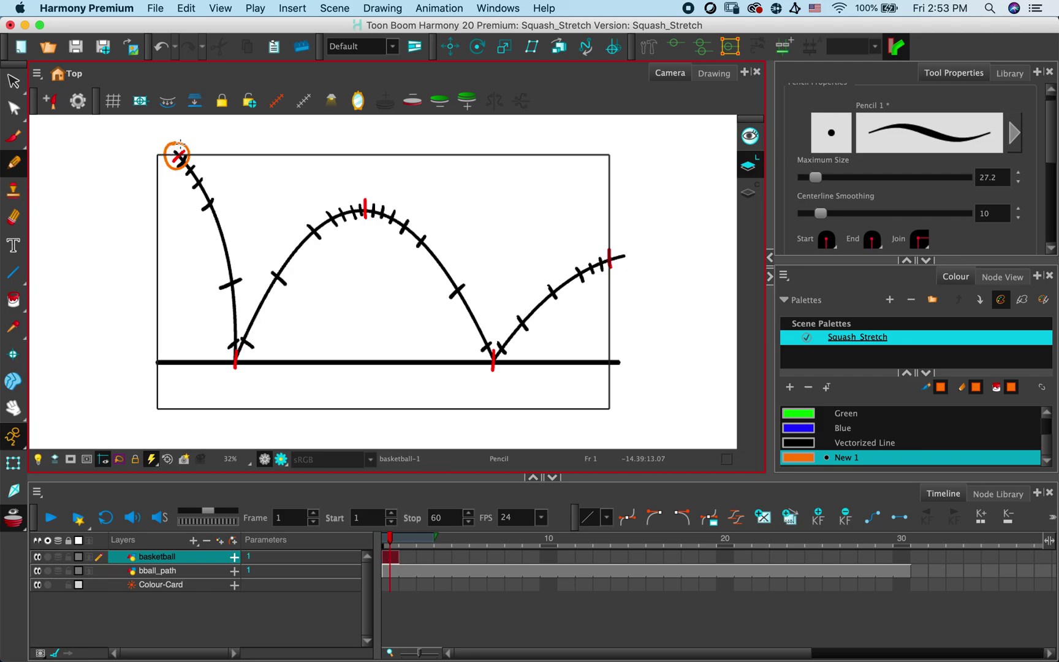
{"action": "left_click", "coordinate": [410, 557]}
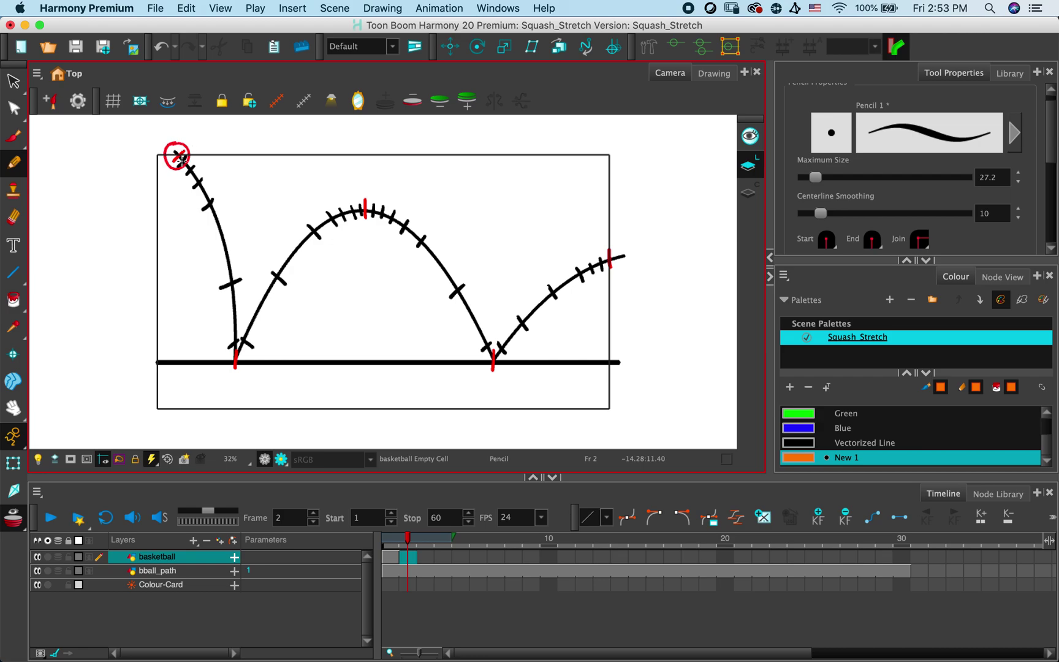
{"action": "mouse_move", "coordinate": [177, 153]}
{"action": "left_mouse_down"}
{"action": "mouse_move", "coordinate": [195, 157]}
{"action": "mouse_move", "coordinate": [185, 176]}
{"action": "mouse_move", "coordinate": [174, 172]}
{"action": "mouse_move", "coordinate": [176, 155]}
{"action": "left_mouse_up"}
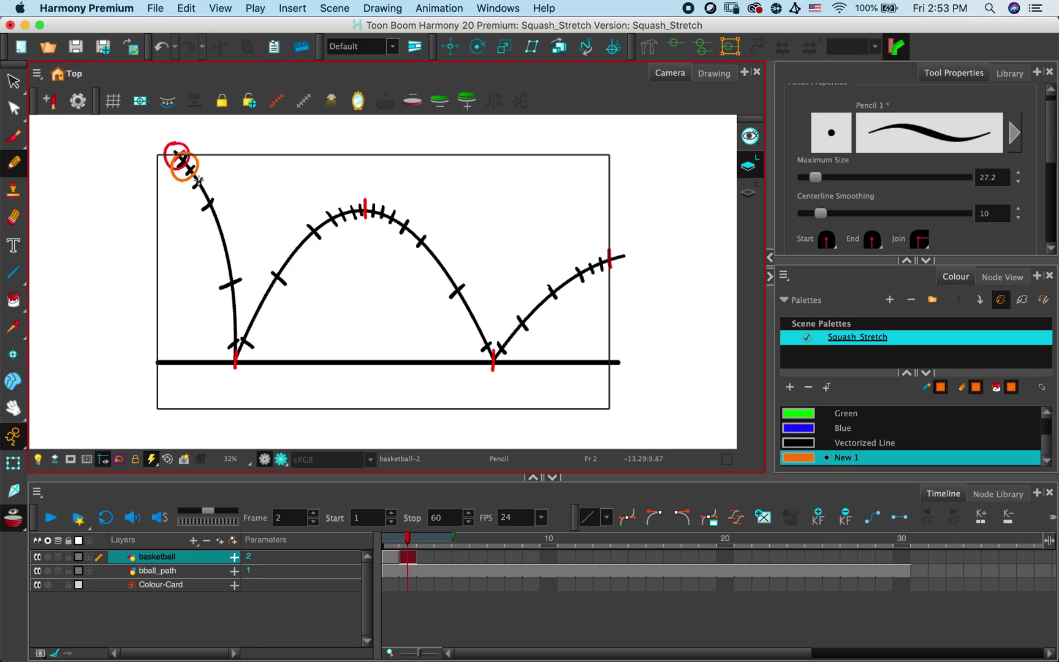
{"action": "left_click", "coordinate": [425, 556]}
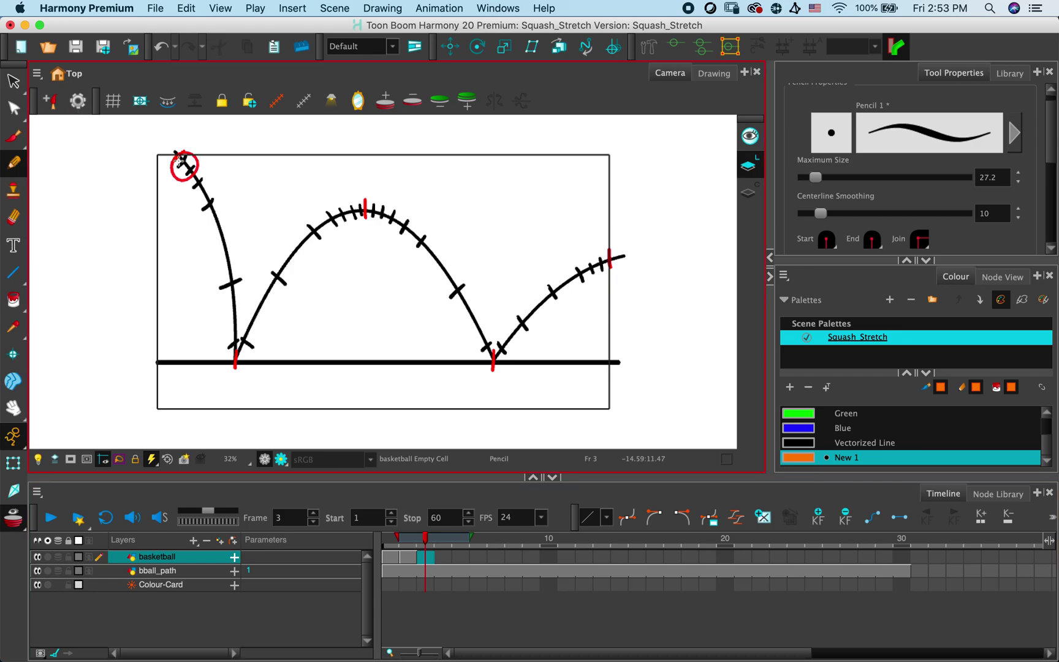
{"action": "mouse_move", "coordinate": [184, 164]}
{"action": "left_mouse_down"}
{"action": "mouse_move", "coordinate": [202, 178]}
{"action": "mouse_move", "coordinate": [187, 188]}
{"action": "mouse_move", "coordinate": [182, 160]}
{"action": "left_mouse_up"}
{"action": "left_click", "coordinate": [431, 589]}
{"action": "left_click", "coordinate": [444, 556]}
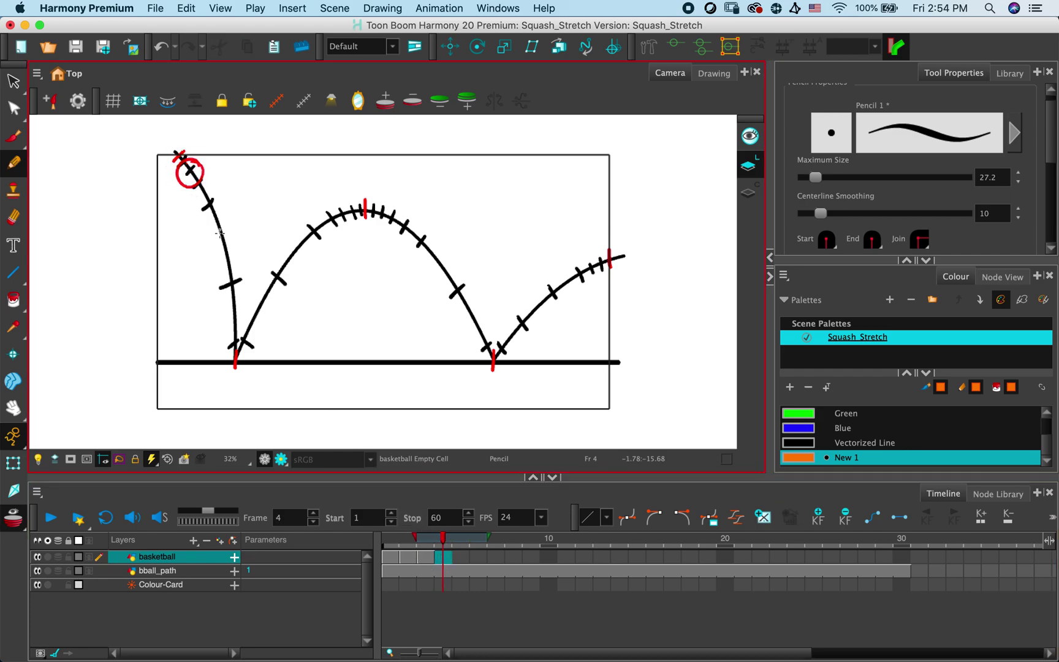
{"action": "mouse_move", "coordinate": [192, 163]}
{"action": "left_mouse_down"}
{"action": "mouse_move", "coordinate": [207, 177]}
{"action": "mouse_move", "coordinate": [188, 194]}
{"action": "mouse_move", "coordinate": [176, 178]}
{"action": "mouse_move", "coordinate": [192, 163]}
{"action": "left_mouse_up"}
Draw the round ball outline on frame 5 around the last mark before the wide gap, undoing and redrawing a misshapen stroke
{"action": "left_click", "coordinate": [446, 556]}
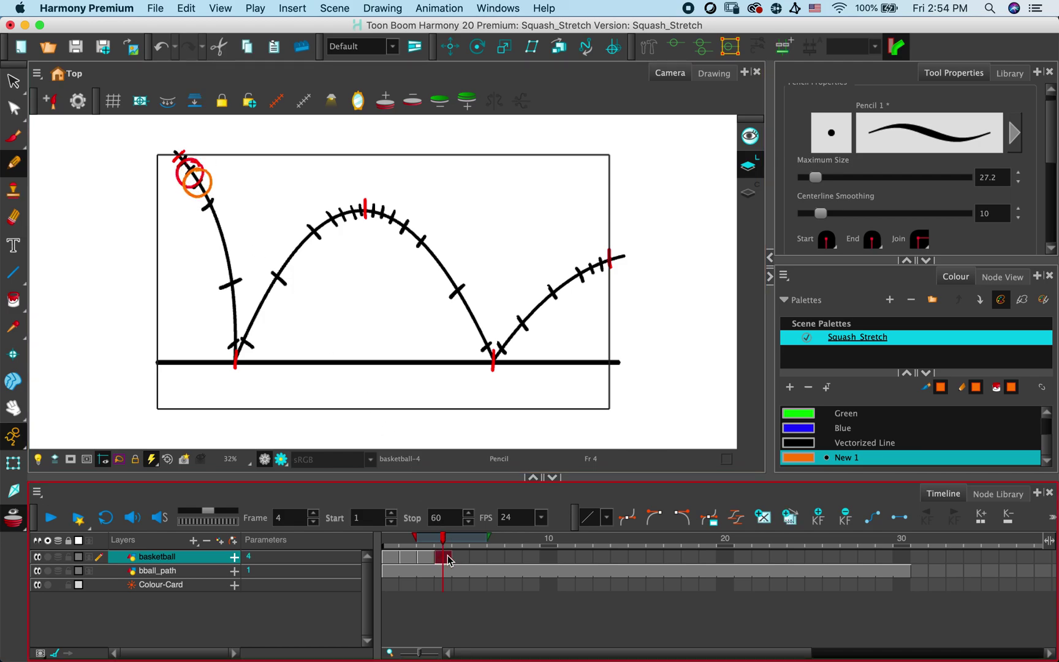
{"action": "left_click", "coordinate": [461, 559]}
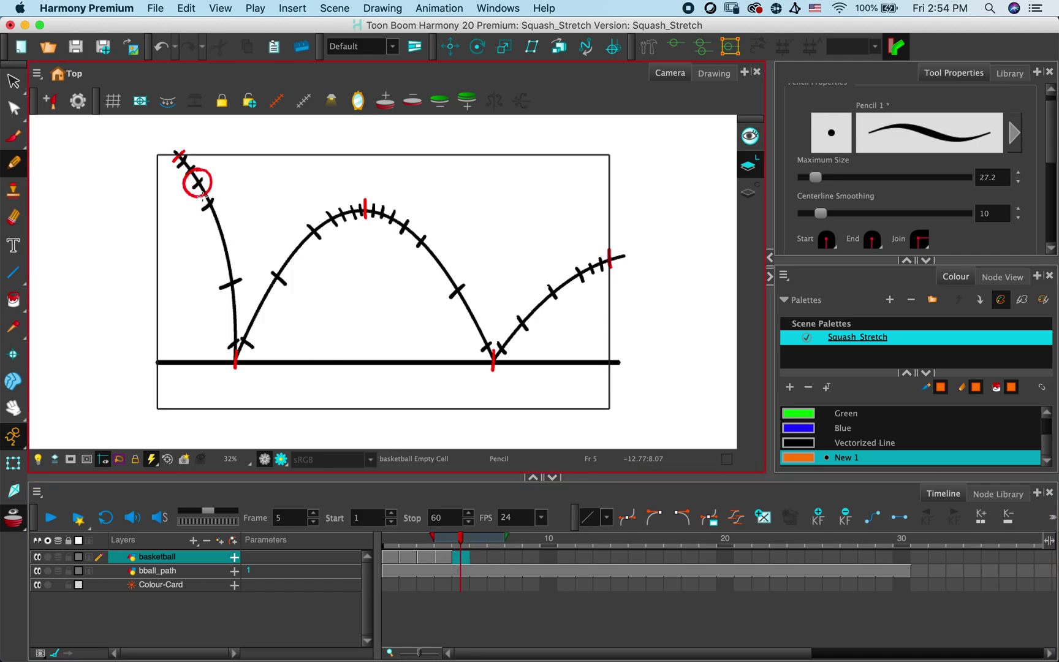
{"action": "mouse_move", "coordinate": [206, 186]}
{"action": "left_mouse_down"}
{"action": "mouse_move", "coordinate": [218, 199]}
{"action": "mouse_move", "coordinate": [208, 214]}
{"action": "mouse_move", "coordinate": [189, 198]}
{"action": "left_mouse_up"}
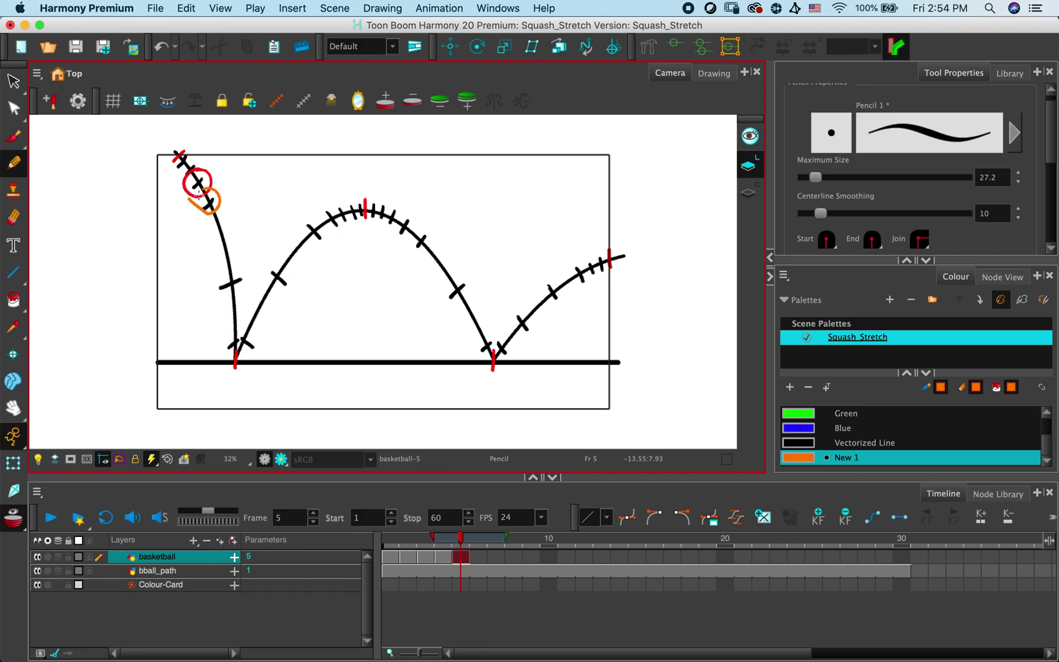
{"action": "key", "text": "super+z"}
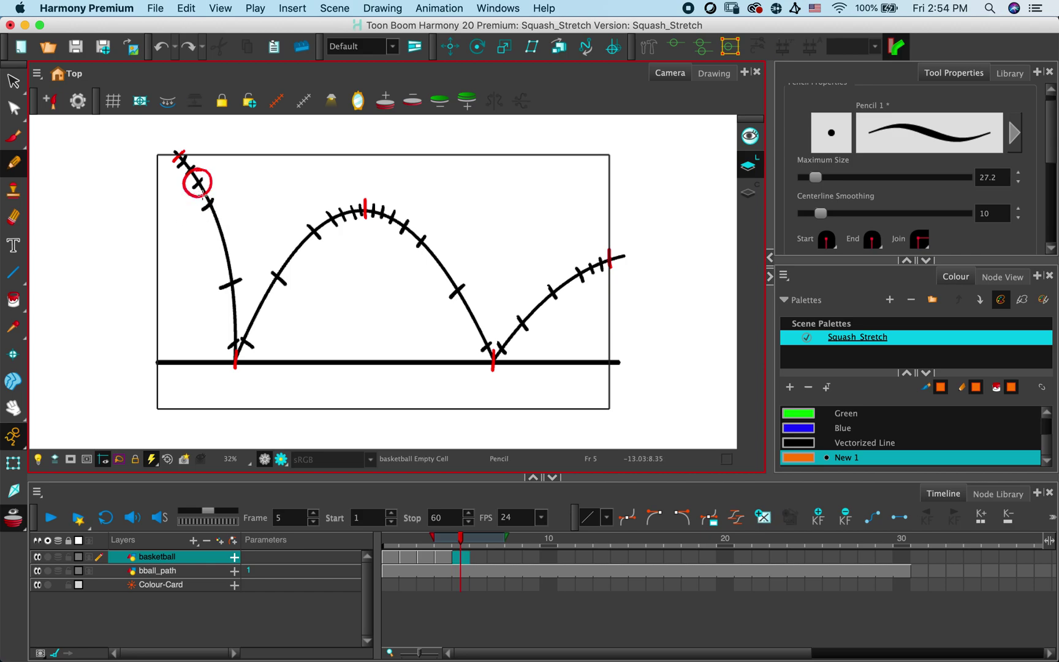
{"action": "mouse_move", "coordinate": [208, 189]}
{"action": "left_mouse_down"}
{"action": "mouse_move", "coordinate": [220, 201]}
{"action": "mouse_move", "coordinate": [202, 216]}
{"action": "mouse_move", "coordinate": [195, 201]}
{"action": "mouse_move", "coordinate": [218, 194]}
{"action": "left_mouse_up"}
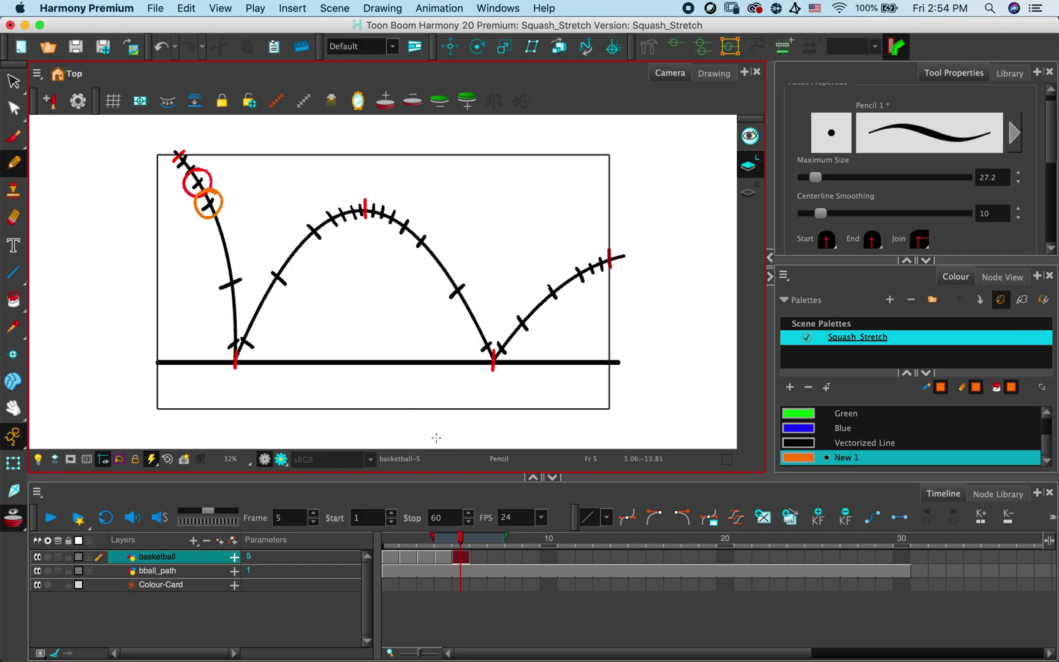
Draw vertically stretched ball ovals on frames 6 and 7 at the last two falling marks above the ground line
{"action": "left_click", "coordinate": [478, 557]}
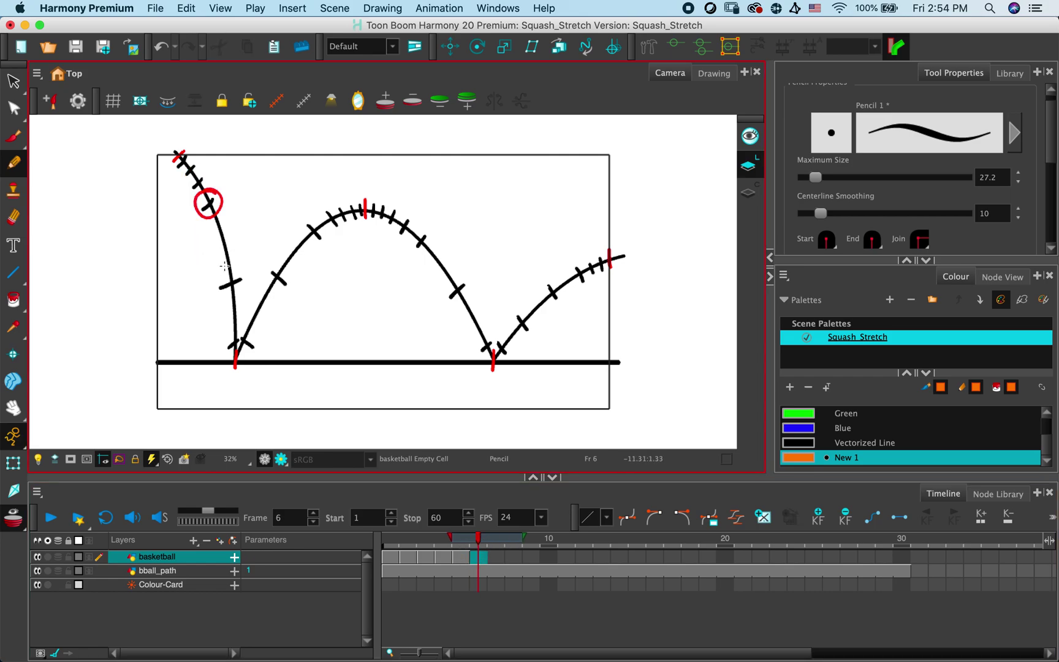
{"action": "mouse_move", "coordinate": [222, 271]}
{"action": "left_mouse_down"}
{"action": "mouse_move", "coordinate": [229, 265]}
{"action": "mouse_move", "coordinate": [239, 279]}
{"action": "mouse_move", "coordinate": [231, 298]}
{"action": "mouse_move", "coordinate": [220, 277]}
{"action": "mouse_move", "coordinate": [229, 265]}
{"action": "left_mouse_up"}
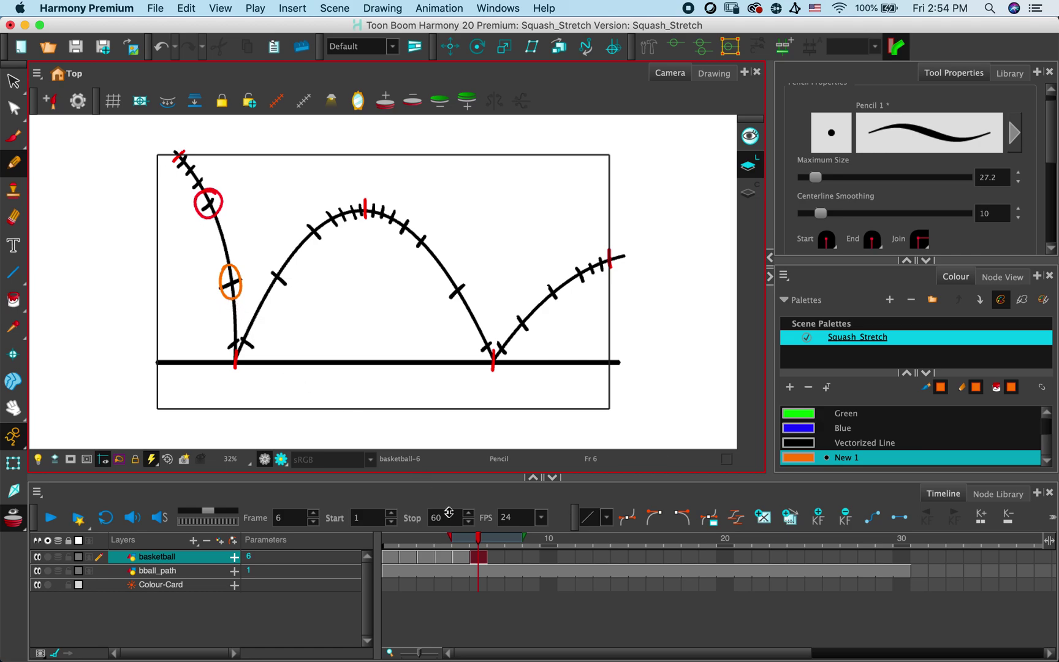
{"action": "left_click", "coordinate": [495, 558]}
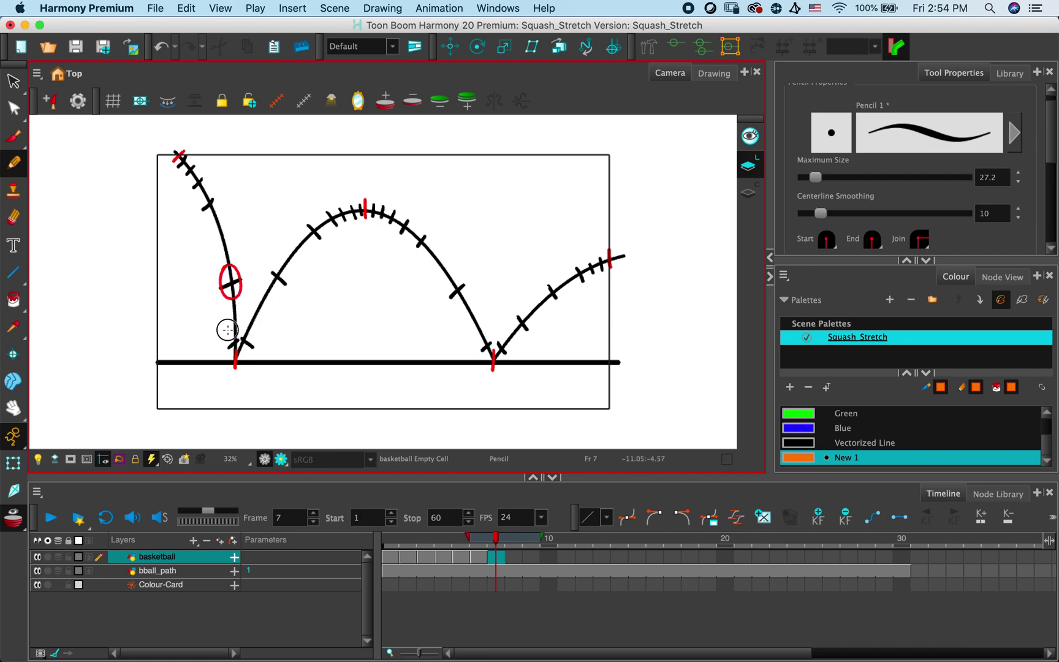
{"action": "mouse_move", "coordinate": [228, 330]}
{"action": "left_mouse_down"}
{"action": "mouse_move", "coordinate": [234, 321]}
{"action": "mouse_move", "coordinate": [236, 362]}
{"action": "mouse_move", "coordinate": [223, 347]}
{"action": "mouse_move", "coordinate": [231, 326]}
{"action": "left_mouse_up"}
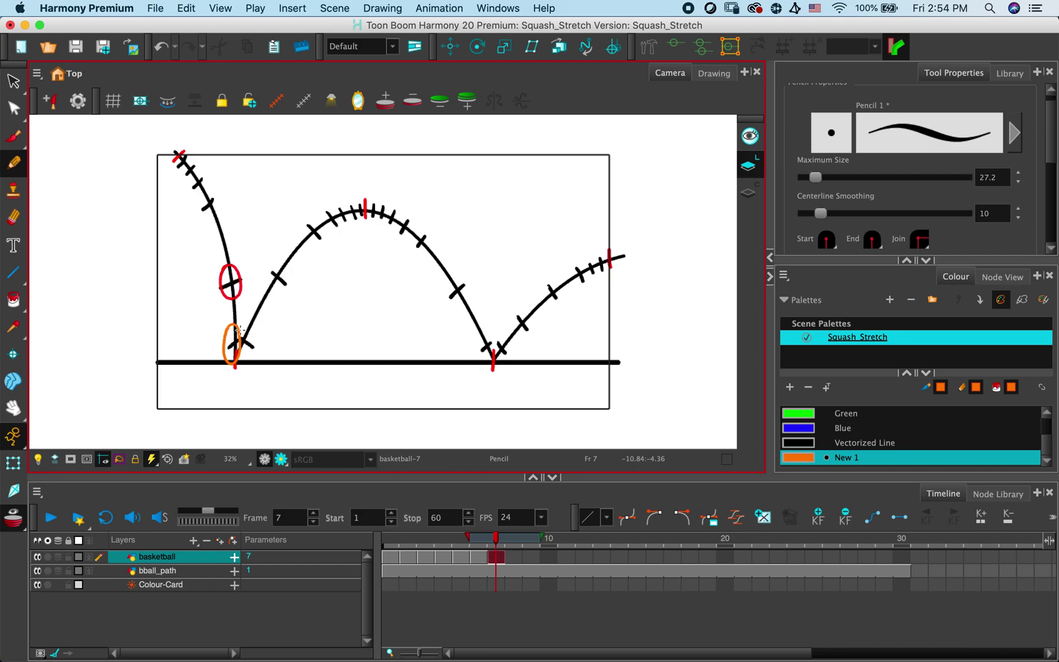
Draw a flattened squash shape on the ground at the first impact on frame 8 and a stretched oval tilted along the rebound on frame 9
{"action": "left_click", "coordinate": [513, 558]}
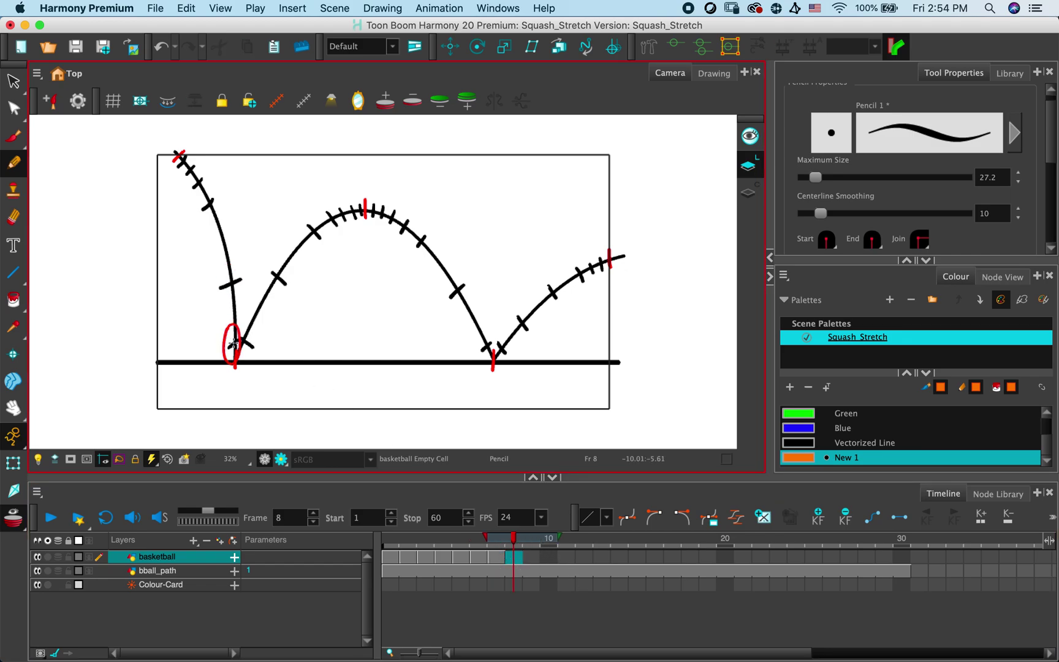
{"action": "mouse_move", "coordinate": [214, 349]}
{"action": "left_mouse_down"}
{"action": "mouse_move", "coordinate": [220, 340]}
{"action": "mouse_move", "coordinate": [255, 355]}
{"action": "mouse_move", "coordinate": [213, 359]}
{"action": "mouse_move", "coordinate": [210, 345]}
{"action": "mouse_move", "coordinate": [228, 347]}
{"action": "left_mouse_up"}
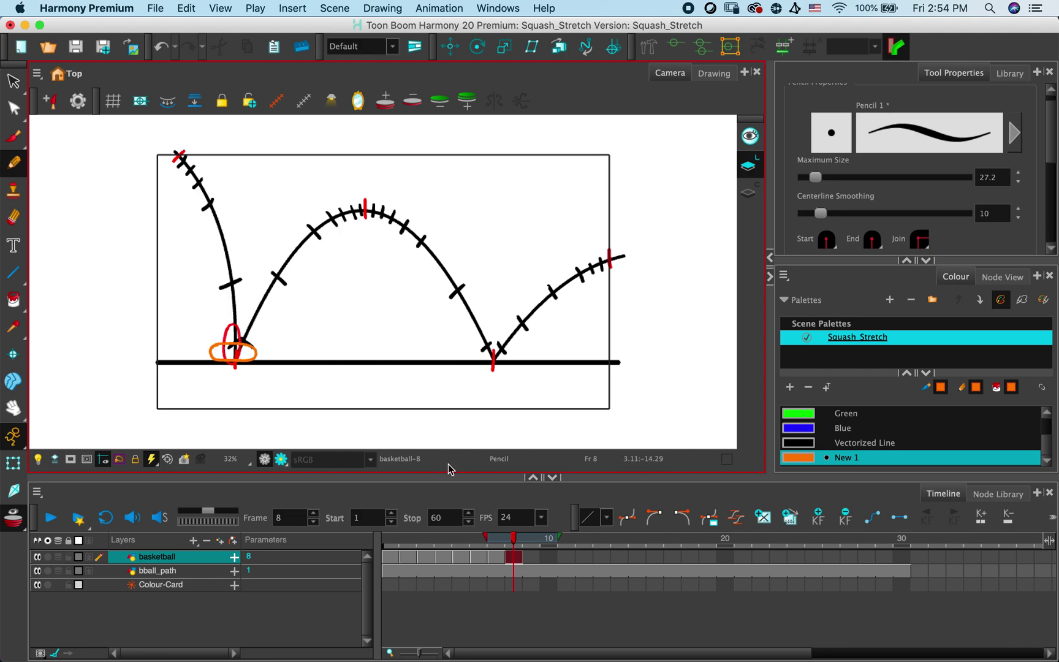
{"action": "left_click", "coordinate": [530, 557]}
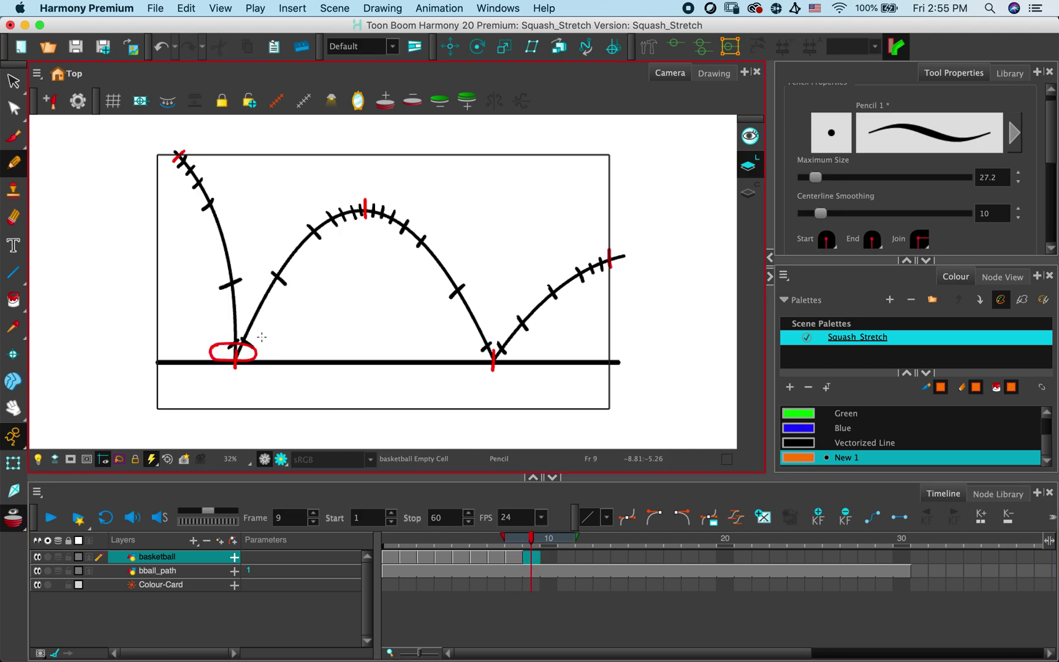
{"action": "mouse_move", "coordinate": [231, 361]}
{"action": "left_mouse_down"}
{"action": "mouse_move", "coordinate": [252, 325]}
{"action": "mouse_move", "coordinate": [255, 336]}
{"action": "mouse_move", "coordinate": [233, 354]}
{"action": "left_mouse_up"}
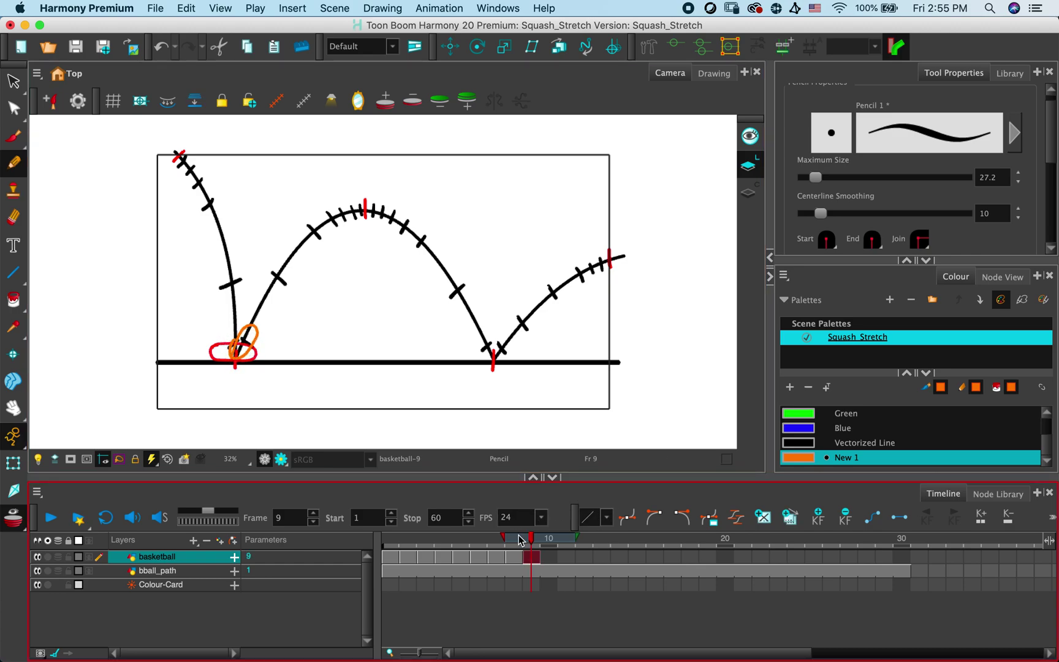
Draw the ball on frames 10 to 13 at successive marks up the second arc, slightly stretched on frame 10 and round on the others
{"action": "left_click", "coordinate": [541, 558]}
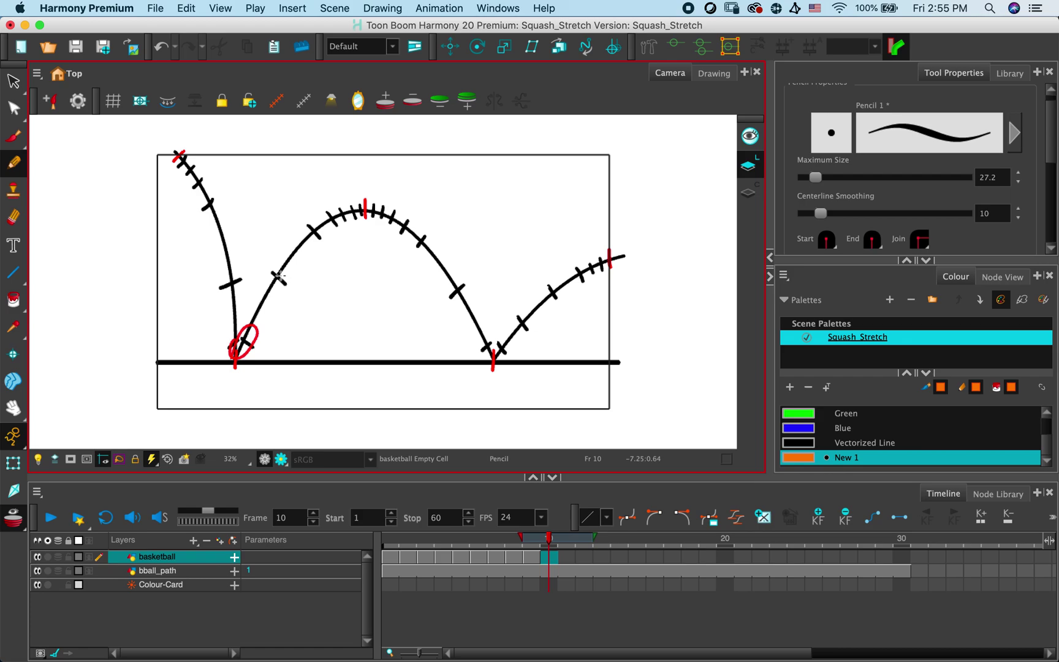
{"action": "mouse_move", "coordinate": [275, 265]}
{"action": "left_mouse_down"}
{"action": "mouse_move", "coordinate": [293, 263]}
{"action": "mouse_move", "coordinate": [293, 277]}
{"action": "mouse_move", "coordinate": [274, 290]}
{"action": "mouse_move", "coordinate": [266, 273]}
{"action": "mouse_move", "coordinate": [283, 260]}
{"action": "left_mouse_up"}
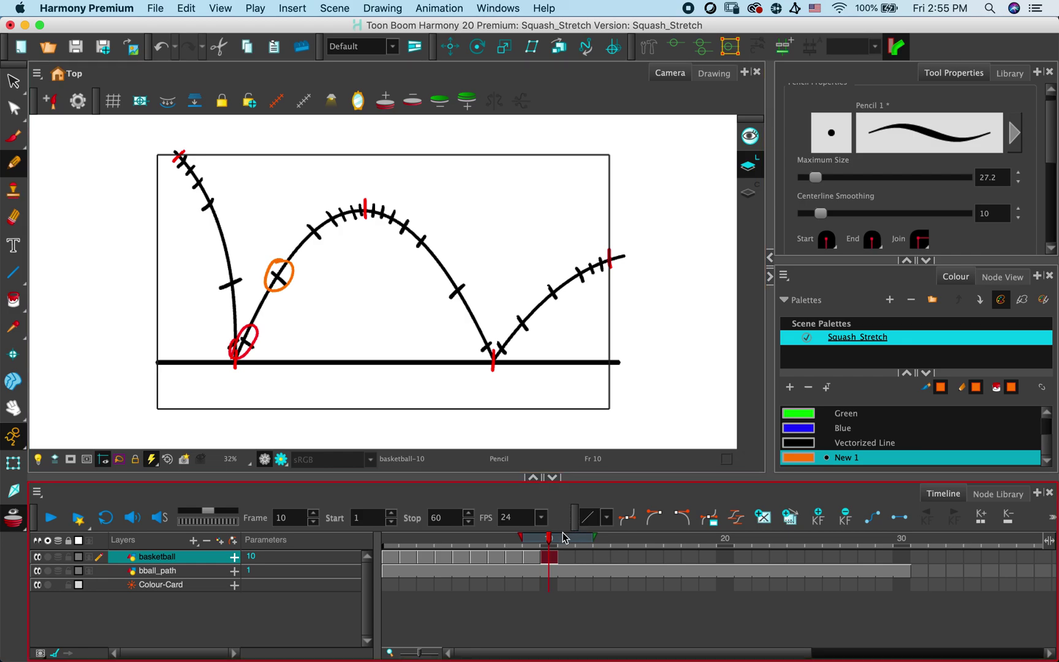
{"action": "left_click", "coordinate": [566, 557]}
{"action": "mouse_move", "coordinate": [313, 213]}
{"action": "left_mouse_down"}
{"action": "mouse_move", "coordinate": [328, 221]}
{"action": "mouse_move", "coordinate": [312, 242]}
{"action": "mouse_move", "coordinate": [300, 231]}
{"action": "mouse_move", "coordinate": [315, 214]}
{"action": "left_mouse_up"}
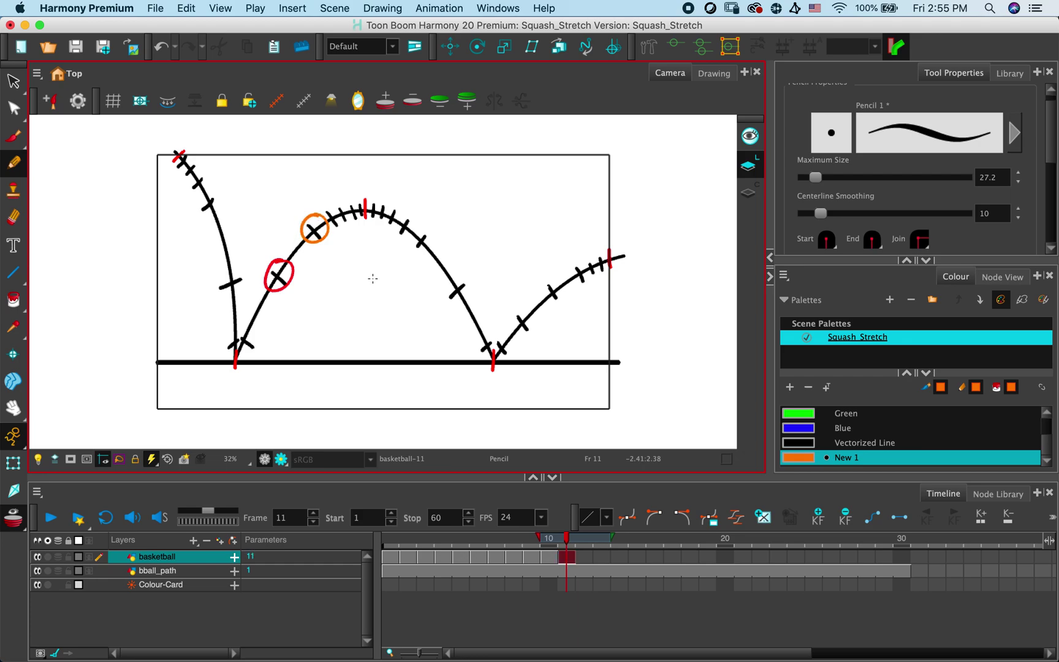
{"action": "left_click", "coordinate": [584, 556]}
{"action": "mouse_move", "coordinate": [326, 208]}
{"action": "left_mouse_down"}
{"action": "mouse_move", "coordinate": [342, 218]}
{"action": "mouse_move", "coordinate": [331, 231]}
{"action": "mouse_move", "coordinate": [314, 224]}
{"action": "mouse_move", "coordinate": [323, 208]}
{"action": "left_mouse_up"}
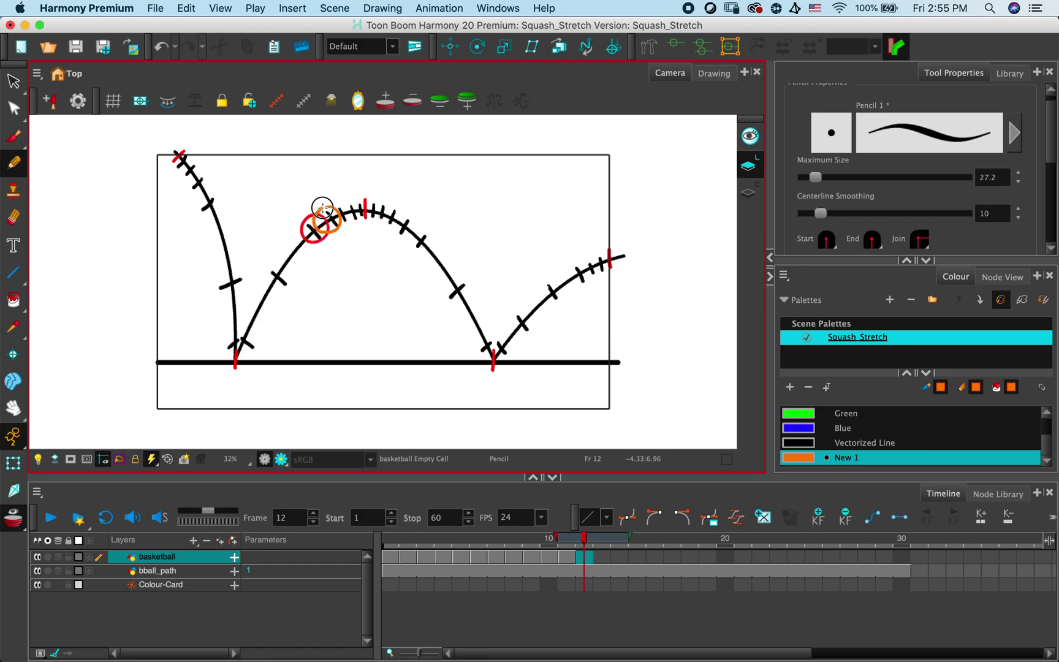
{"action": "left_click", "coordinate": [603, 558]}
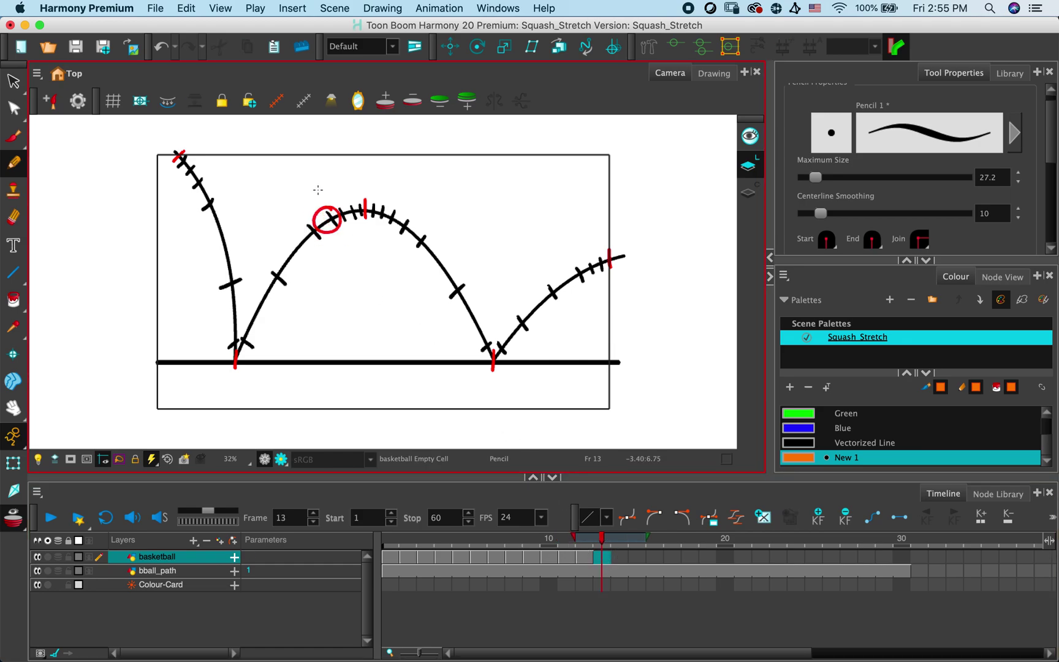
{"action": "mouse_move", "coordinate": [336, 199]}
{"action": "left_mouse_down"}
{"action": "mouse_move", "coordinate": [350, 207]}
{"action": "mouse_move", "coordinate": [331, 223]}
{"action": "mouse_move", "coordinate": [326, 207]}
{"action": "mouse_move", "coordinate": [337, 198]}
{"action": "left_mouse_up"}
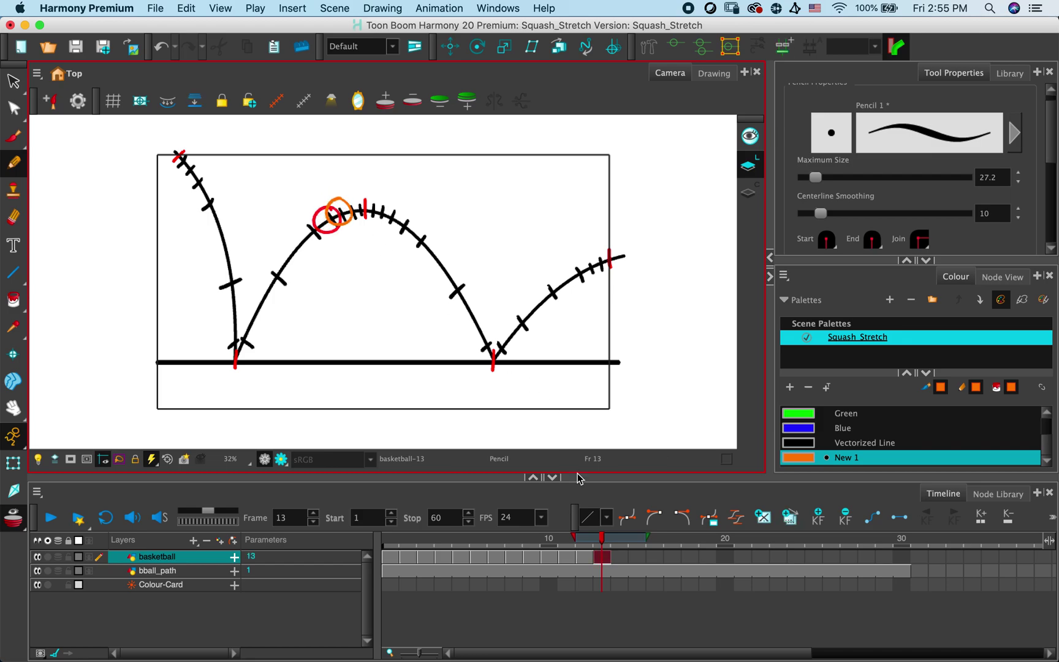
Draw the round ball outline on frames 14 to 17 at the closely spaced marks over the peak of the second arc
{"action": "left_click", "coordinate": [622, 554]}
{"action": "mouse_move", "coordinate": [346, 201]}
{"action": "left_mouse_down"}
{"action": "mouse_move", "coordinate": [360, 199]}
{"action": "mouse_move", "coordinate": [365, 214]}
{"action": "mouse_move", "coordinate": [350, 224]}
{"action": "mouse_move", "coordinate": [343, 206]}
{"action": "left_mouse_up"}
{"action": "left_click", "coordinate": [634, 562]}
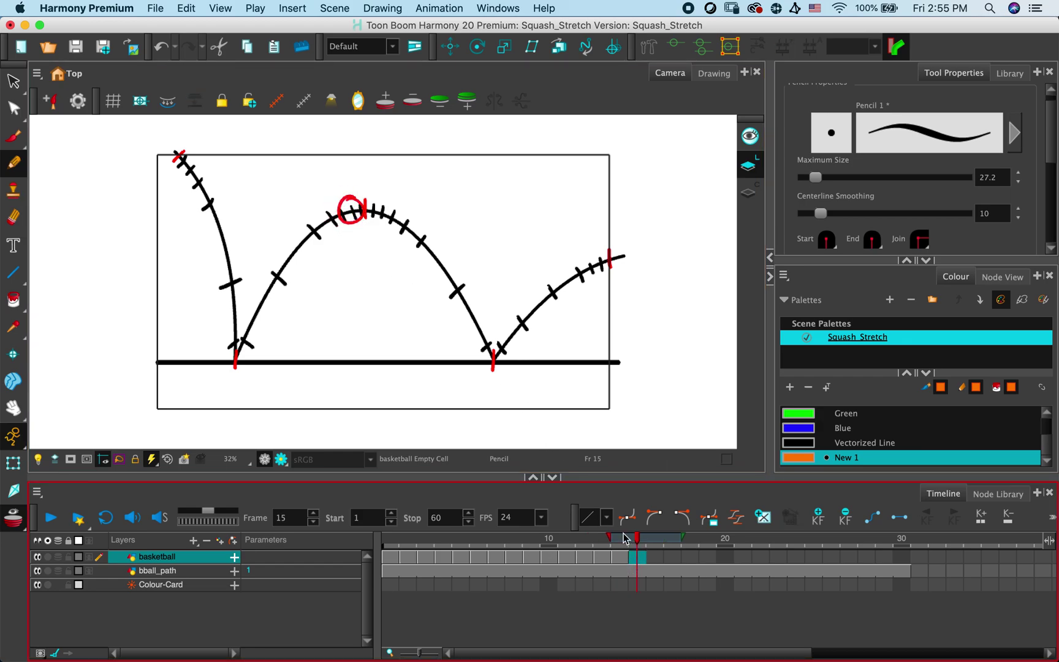
{"action": "mouse_move", "coordinate": [366, 196]}
{"action": "left_mouse_down"}
{"action": "mouse_move", "coordinate": [375, 209]}
{"action": "mouse_move", "coordinate": [357, 221]}
{"action": "mouse_move", "coordinate": [347, 206]}
{"action": "mouse_move", "coordinate": [359, 194]}
{"action": "left_mouse_up"}
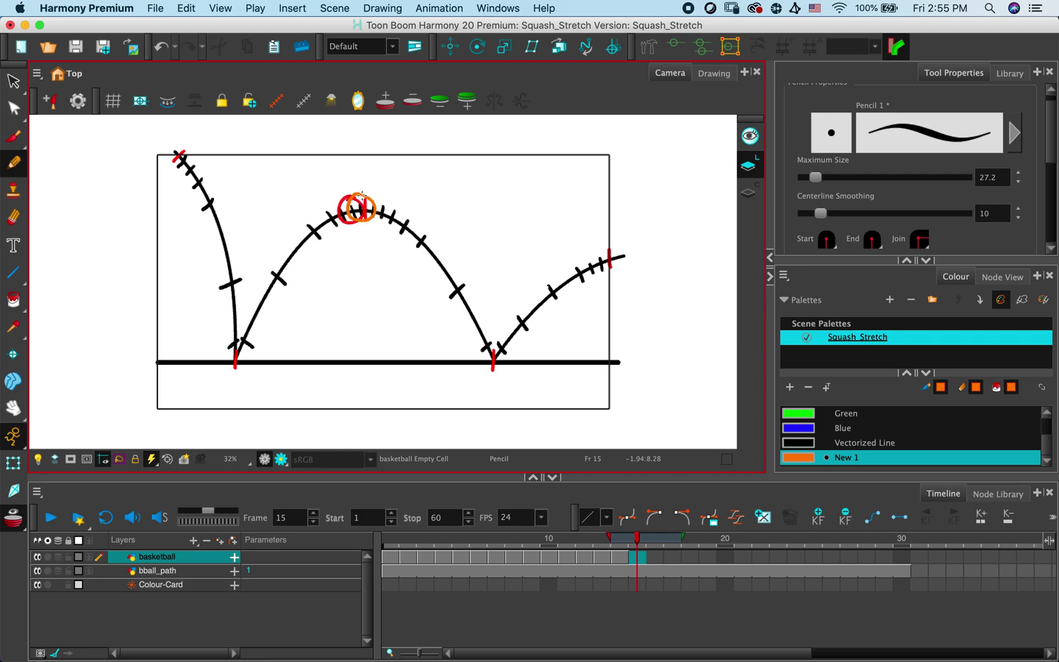
{"action": "left_click", "coordinate": [656, 557]}
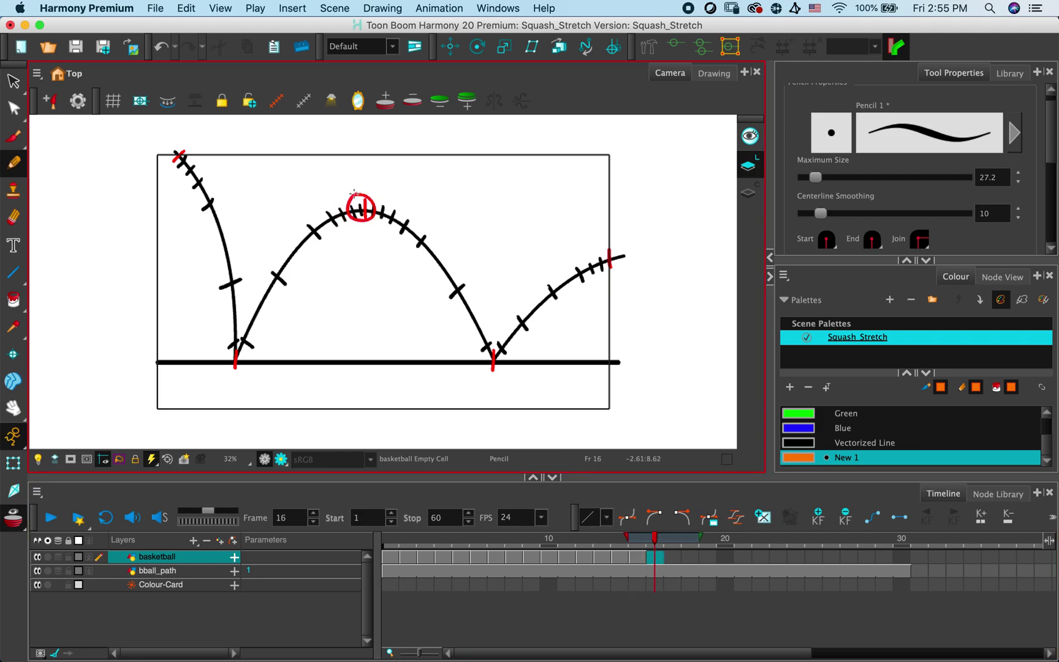
{"action": "mouse_move", "coordinate": [356, 194]}
{"action": "left_mouse_down"}
{"action": "mouse_move", "coordinate": [372, 198]}
{"action": "mouse_move", "coordinate": [374, 213]}
{"action": "mouse_move", "coordinate": [355, 220]}
{"action": "mouse_move", "coordinate": [363, 196]}
{"action": "left_mouse_up"}
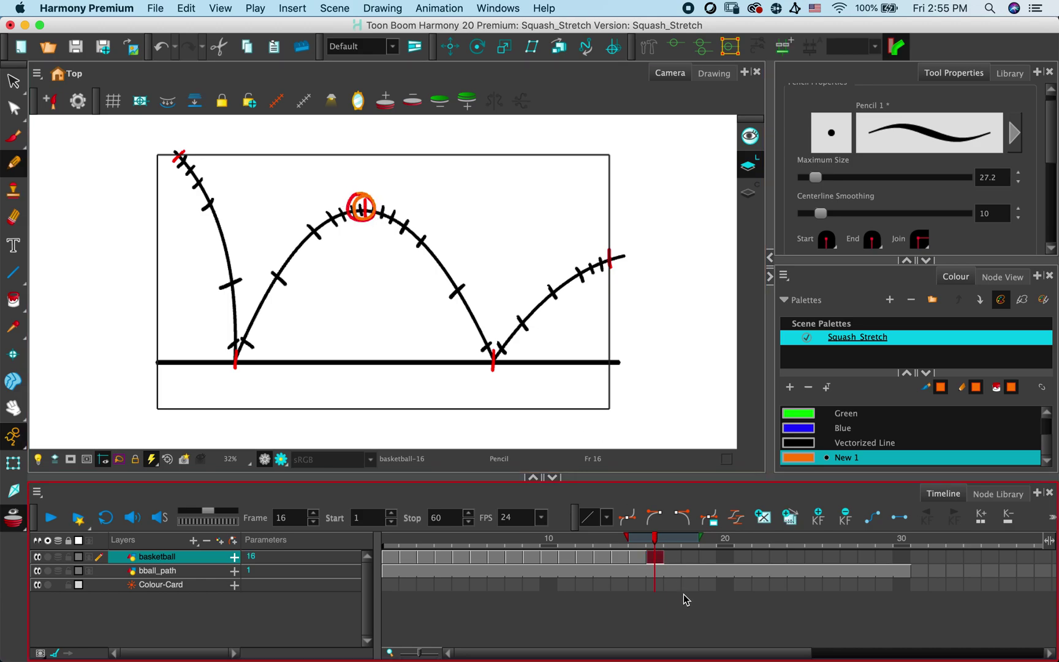
{"action": "left_click", "coordinate": [678, 559]}
{"action": "mouse_move", "coordinate": [377, 192]}
{"action": "left_mouse_down"}
{"action": "mouse_move", "coordinate": [386, 207]}
{"action": "mouse_move", "coordinate": [370, 219]}
{"action": "mouse_move", "coordinate": [358, 204]}
{"action": "mouse_move", "coordinate": [380, 195]}
{"action": "left_mouse_up"}
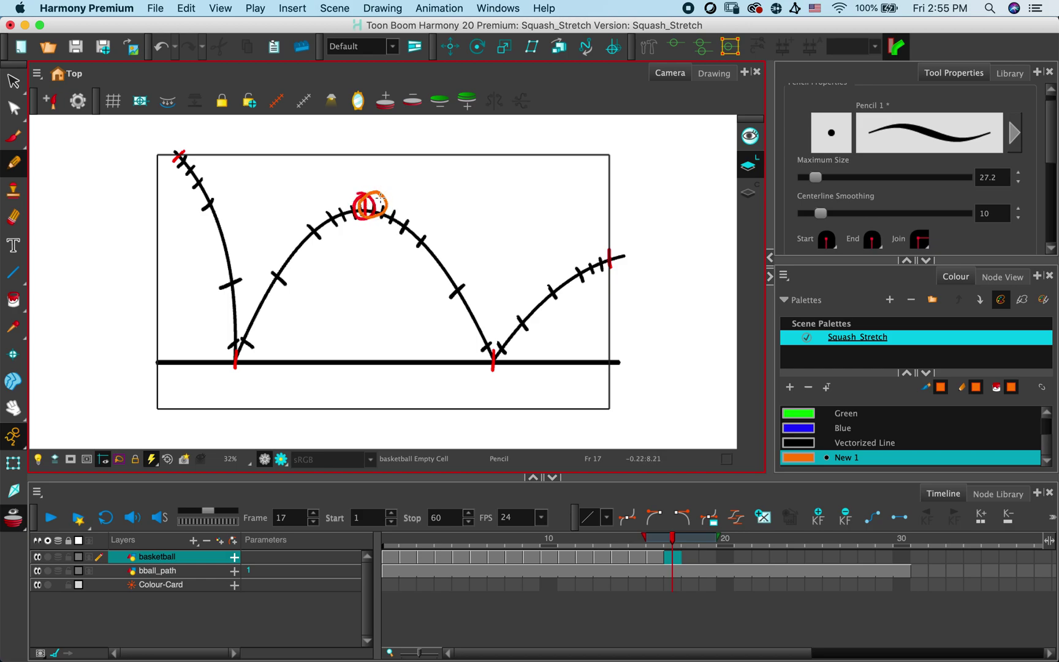
Select the ball outline on frame 17 and nudge it slightly down so it sits on the path
{"action": "left_click", "coordinate": [689, 557]}
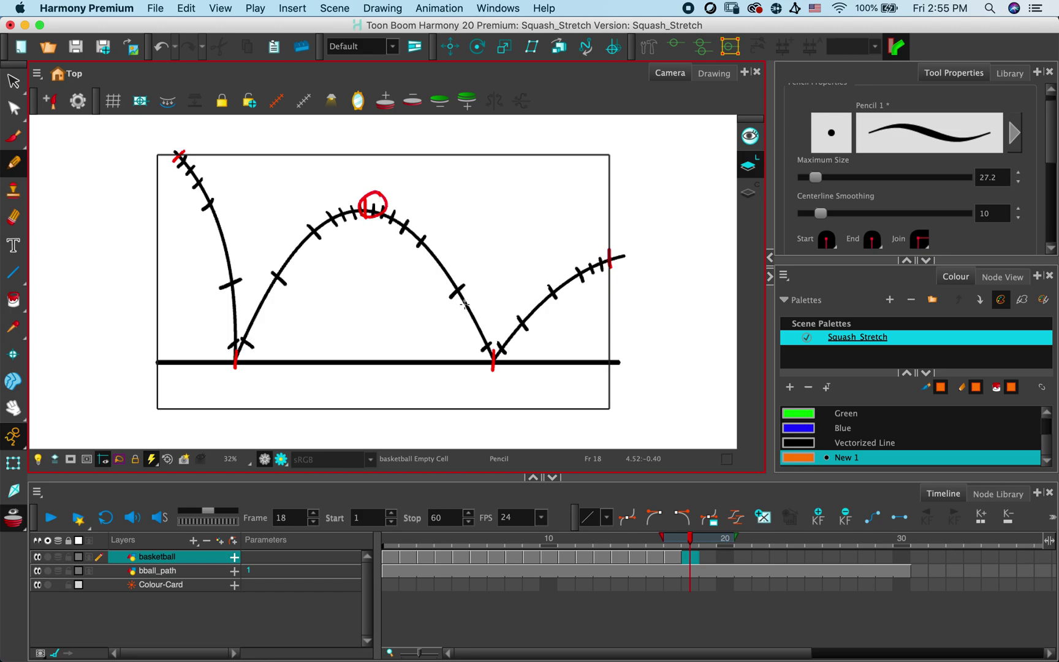
{"action": "left_click", "coordinate": [672, 558]}
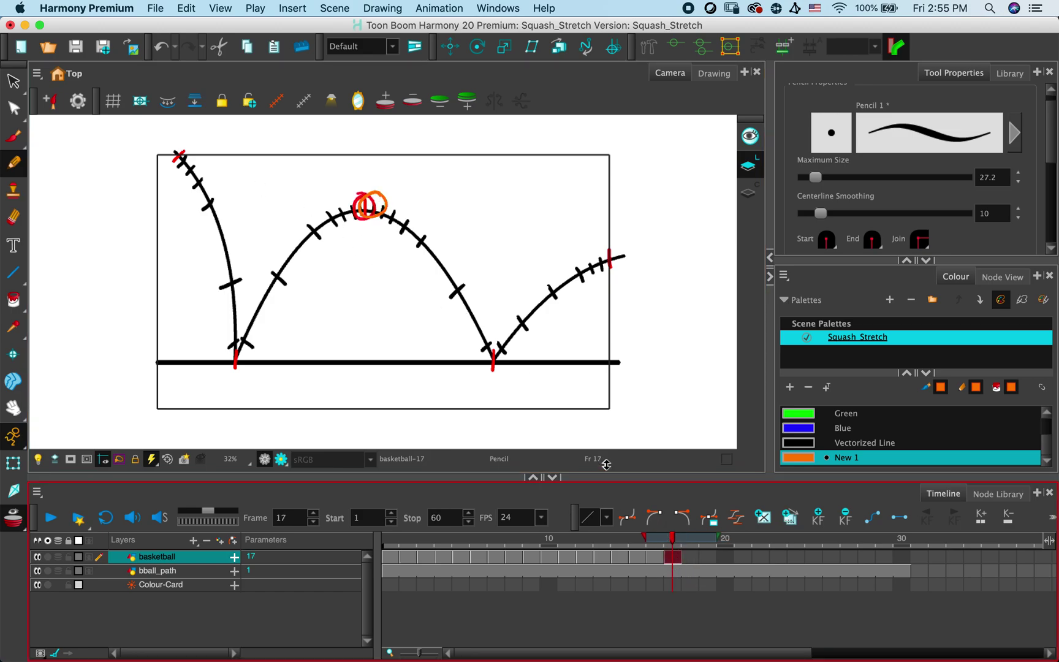
{"action": "left_click", "coordinate": [15, 81]}
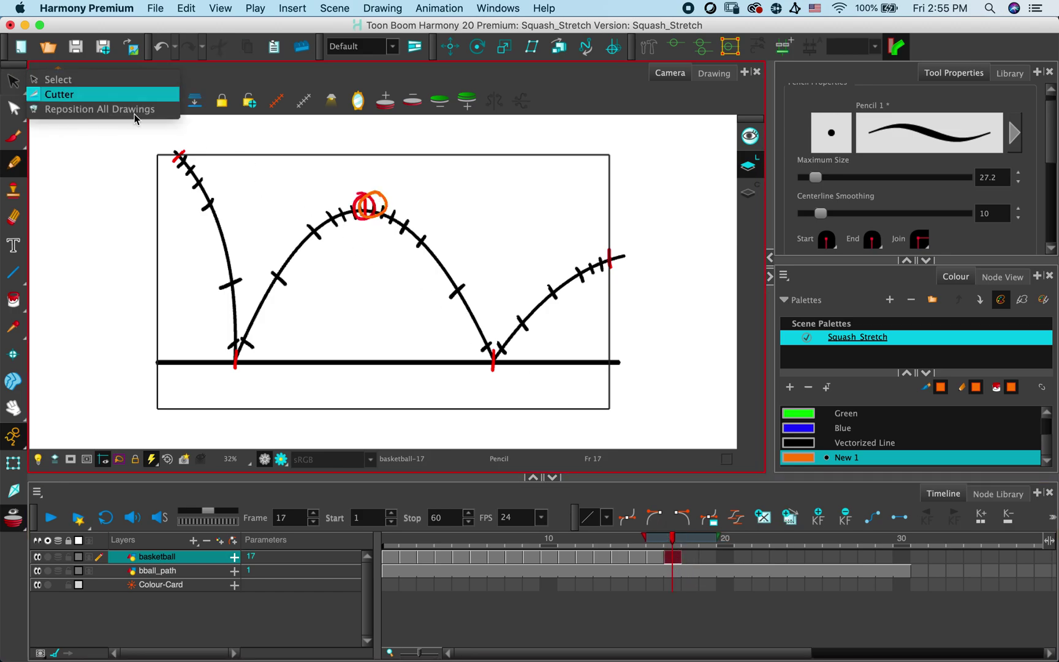
{"action": "left_click", "coordinate": [384, 189]}
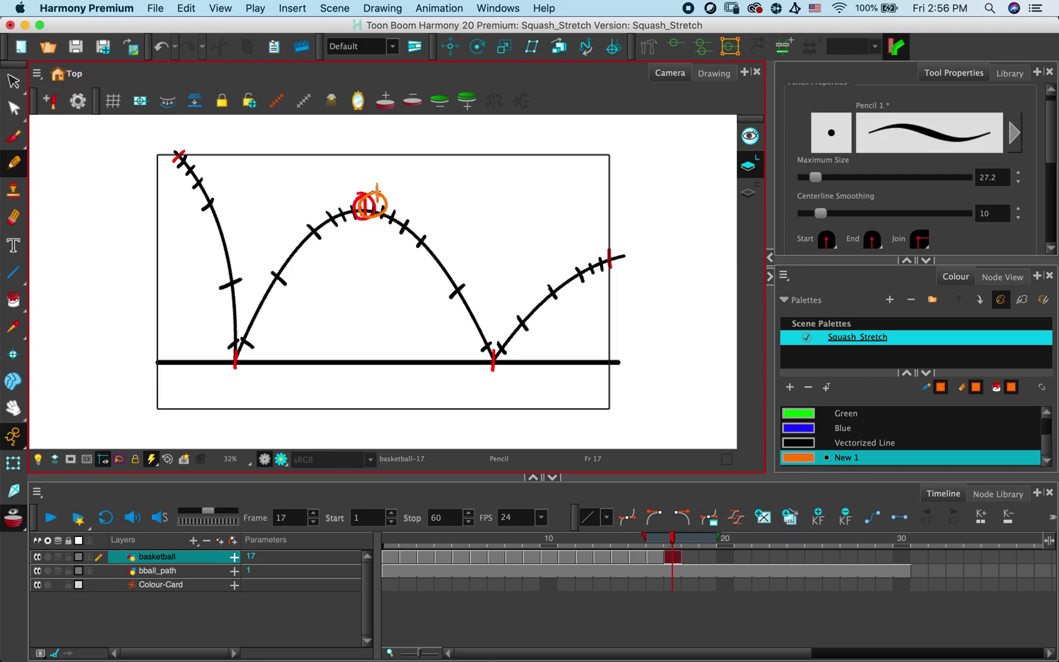
{"action": "key", "text": "super+z"}
{"action": "left_click", "coordinate": [13, 80]}
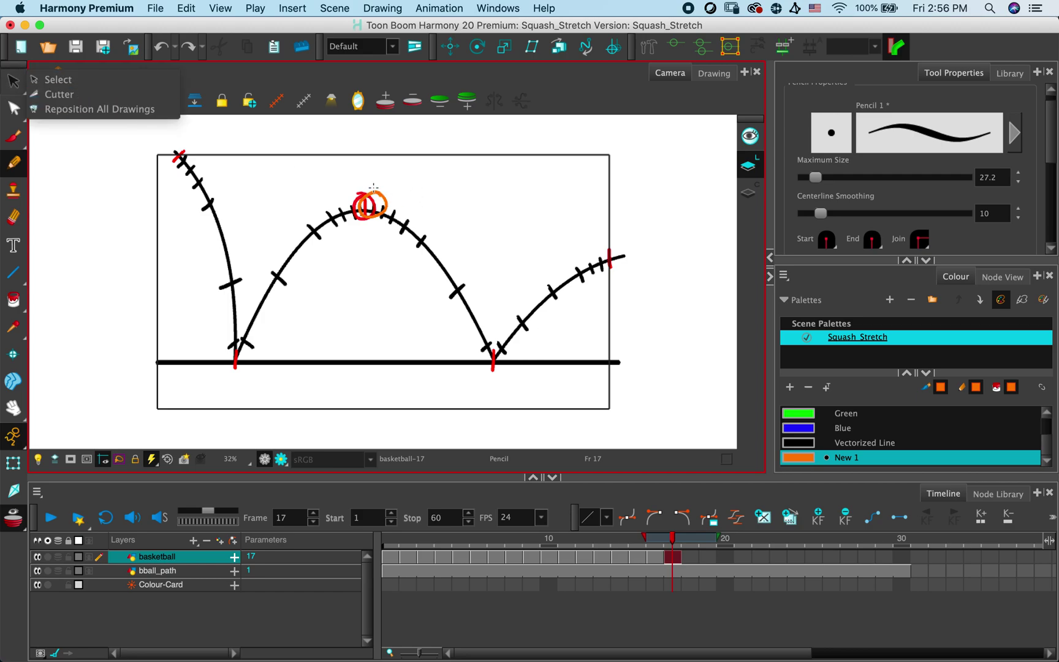
{"action": "left_click", "coordinate": [103, 82]}
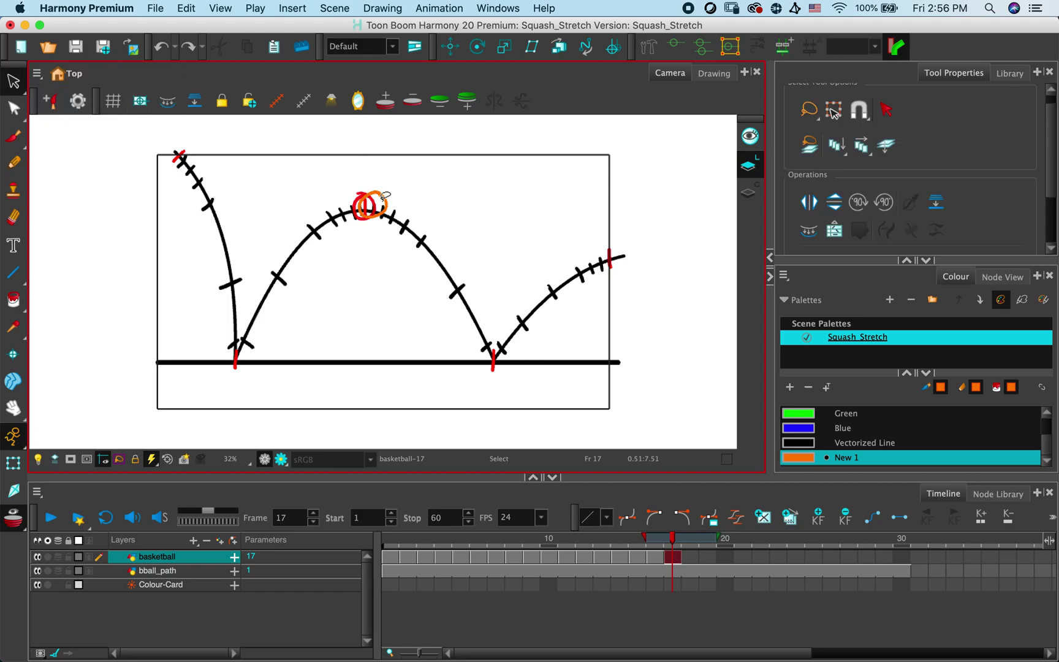
{"action": "left_click", "coordinate": [374, 193]}
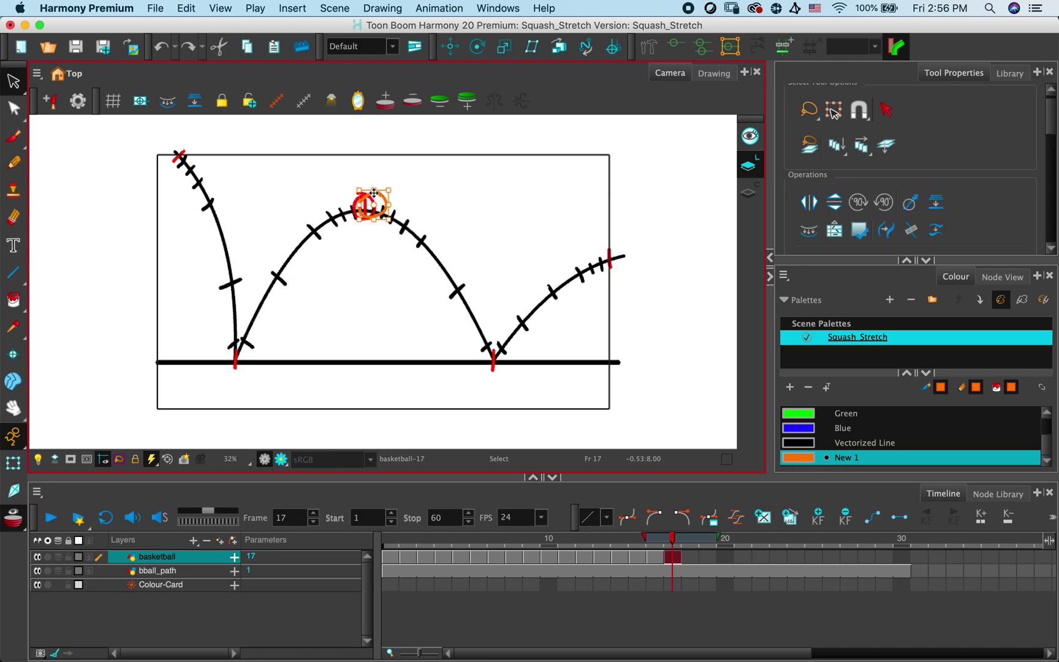
{"action": "key", "text": "Down"}
{"action": "key", "text": "Down"}
{"action": "key", "text": "Down"}
{"action": "key", "text": "Down"}
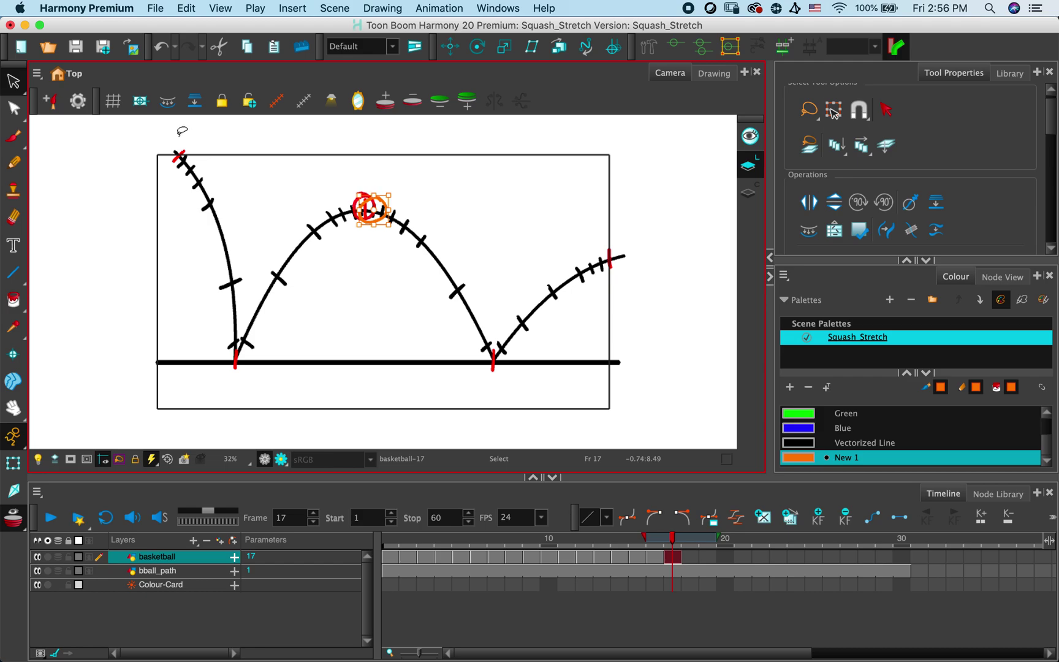
Draw the round ball with the Pencil tool on frames 18 and 19 at the marks just past the second arc's peak
{"action": "left_click", "coordinate": [13, 162]}
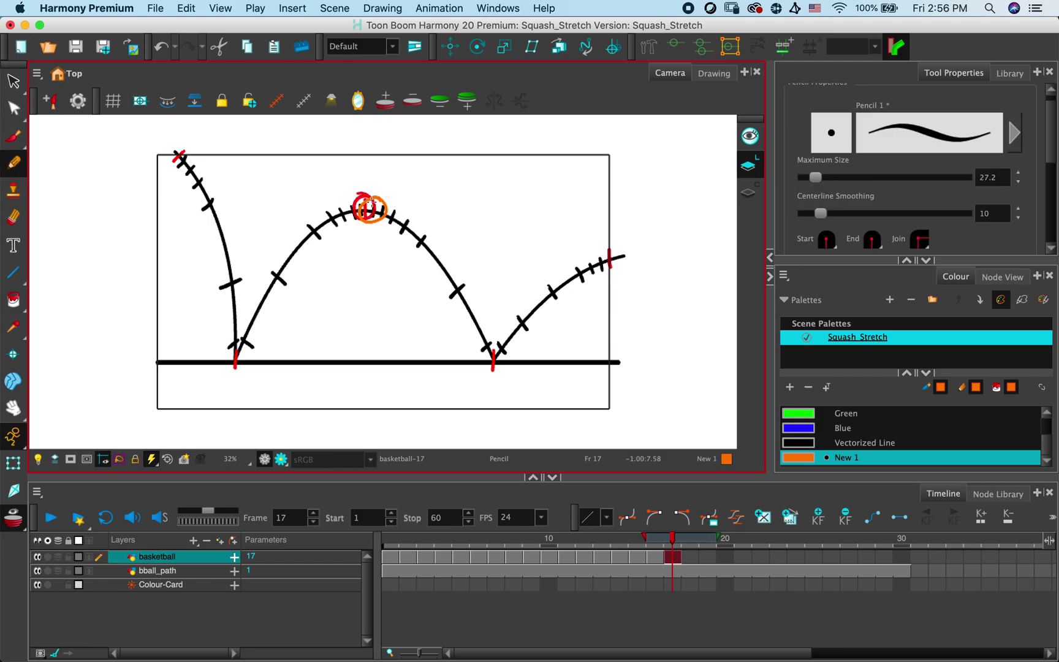
{"action": "mouse_move", "coordinate": [392, 202]}
{"action": "left_mouse_down"}
{"action": "mouse_move", "coordinate": [397, 215]}
{"action": "mouse_move", "coordinate": [385, 227]}
{"action": "mouse_move", "coordinate": [375, 215]}
{"action": "left_mouse_up"}
{"action": "left_click", "coordinate": [691, 556]}
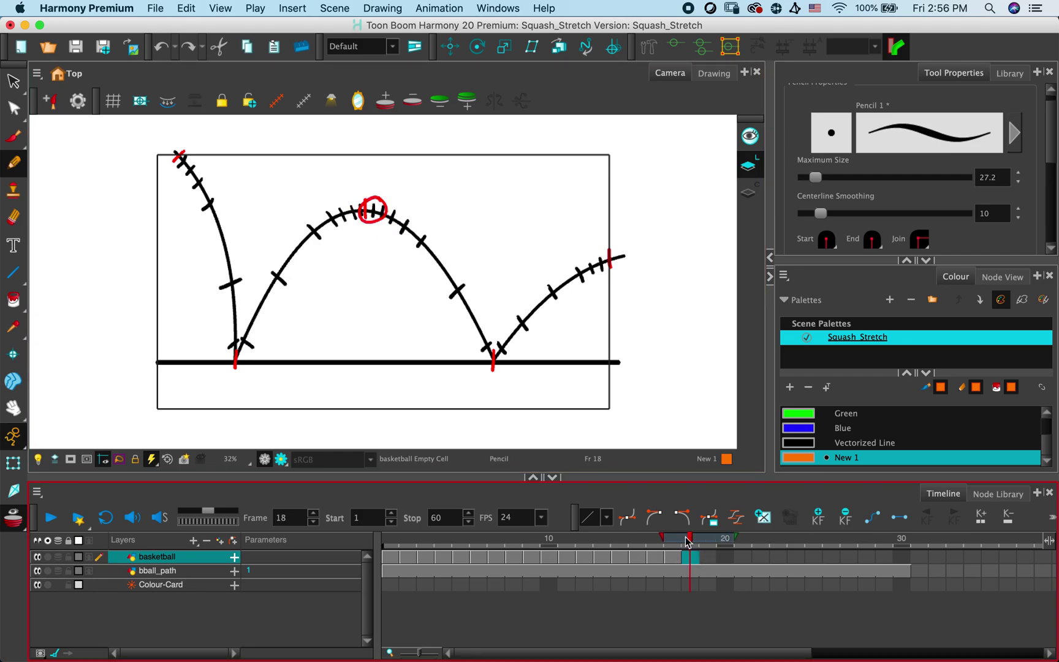
{"action": "mouse_move", "coordinate": [392, 208]}
{"action": "left_mouse_down"}
{"action": "mouse_move", "coordinate": [385, 225]}
{"action": "mouse_move", "coordinate": [369, 212]}
{"action": "left_mouse_up"}
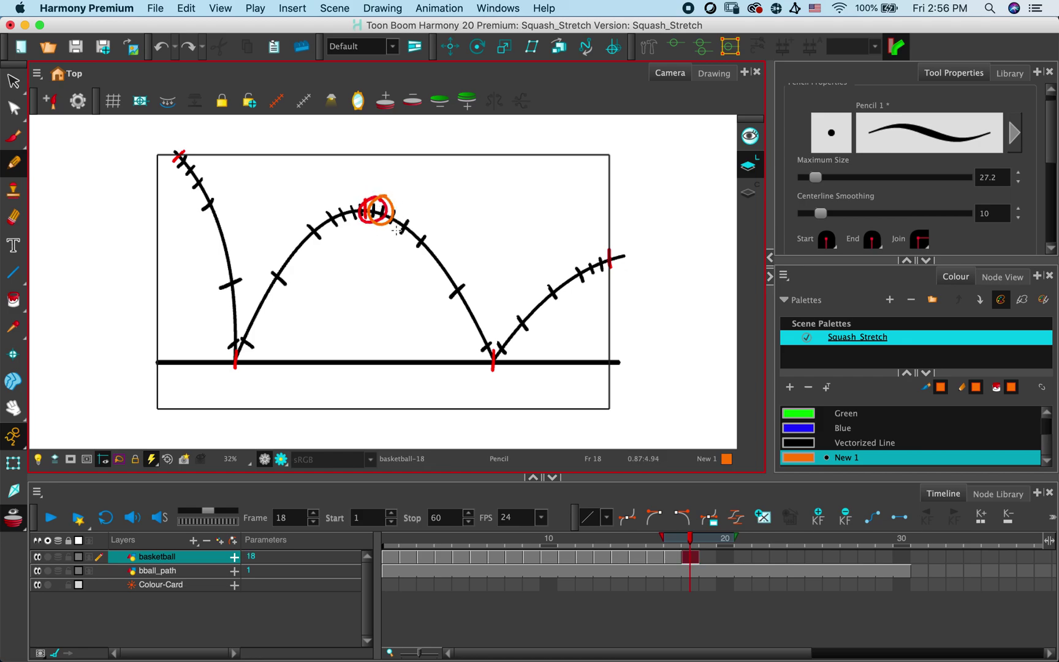
{"action": "left_click", "coordinate": [704, 551]}
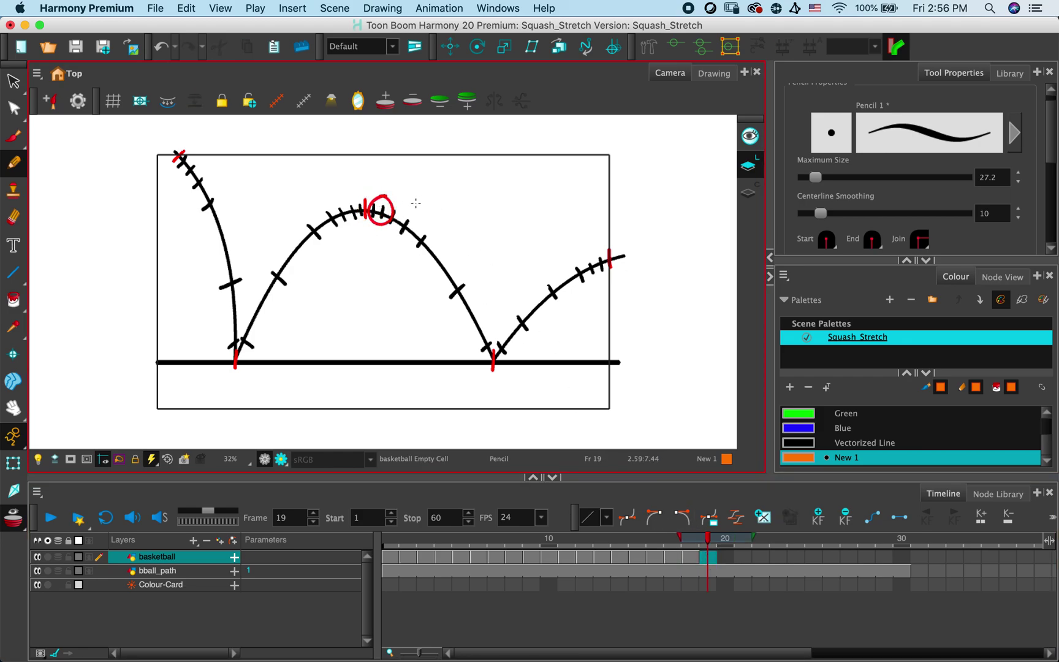
{"action": "mouse_move", "coordinate": [389, 197]}
{"action": "left_mouse_down"}
{"action": "mouse_move", "coordinate": [398, 212]}
{"action": "mouse_move", "coordinate": [387, 226]}
{"action": "mouse_move", "coordinate": [375, 218]}
{"action": "left_mouse_up"}
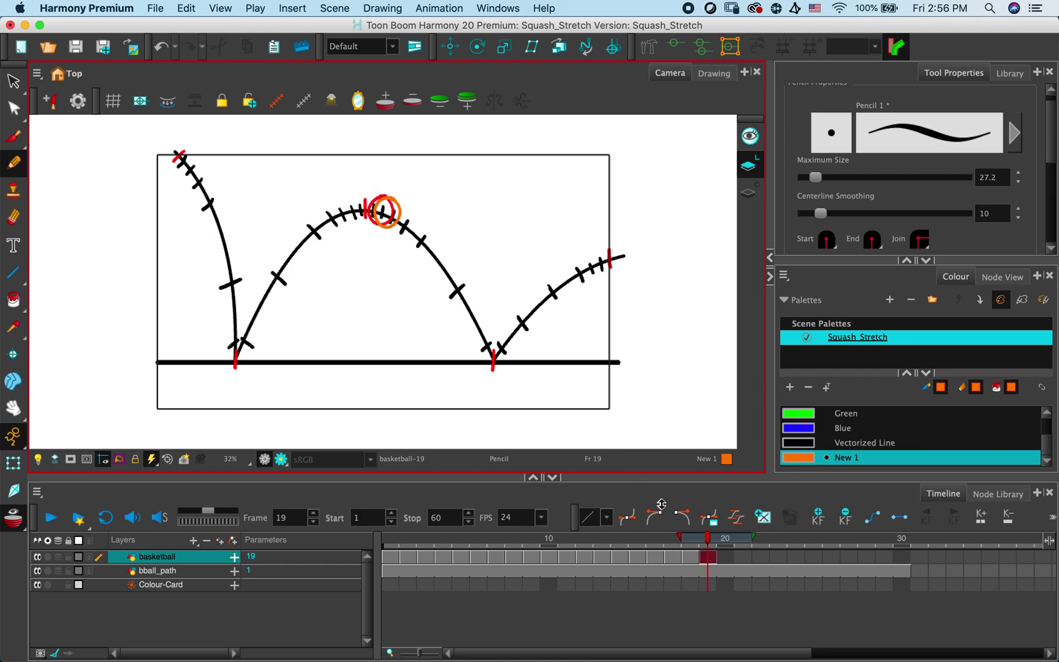
Draw the round ball on frames 20 to 22 along the widening marks on the second arc's descent
{"action": "left_click", "coordinate": [726, 556]}
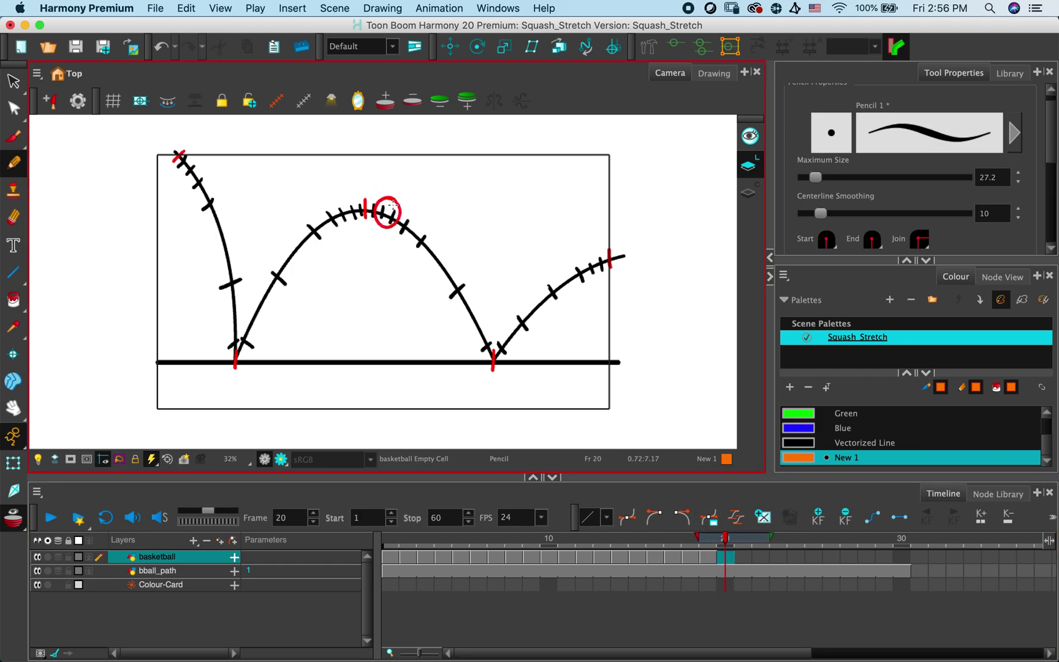
{"action": "mouse_move", "coordinate": [397, 204]}
{"action": "left_mouse_down"}
{"action": "mouse_move", "coordinate": [409, 215]}
{"action": "mouse_move", "coordinate": [398, 229]}
{"action": "mouse_move", "coordinate": [385, 218]}
{"action": "mouse_move", "coordinate": [398, 206]}
{"action": "left_mouse_up"}
{"action": "left_click", "coordinate": [743, 556]}
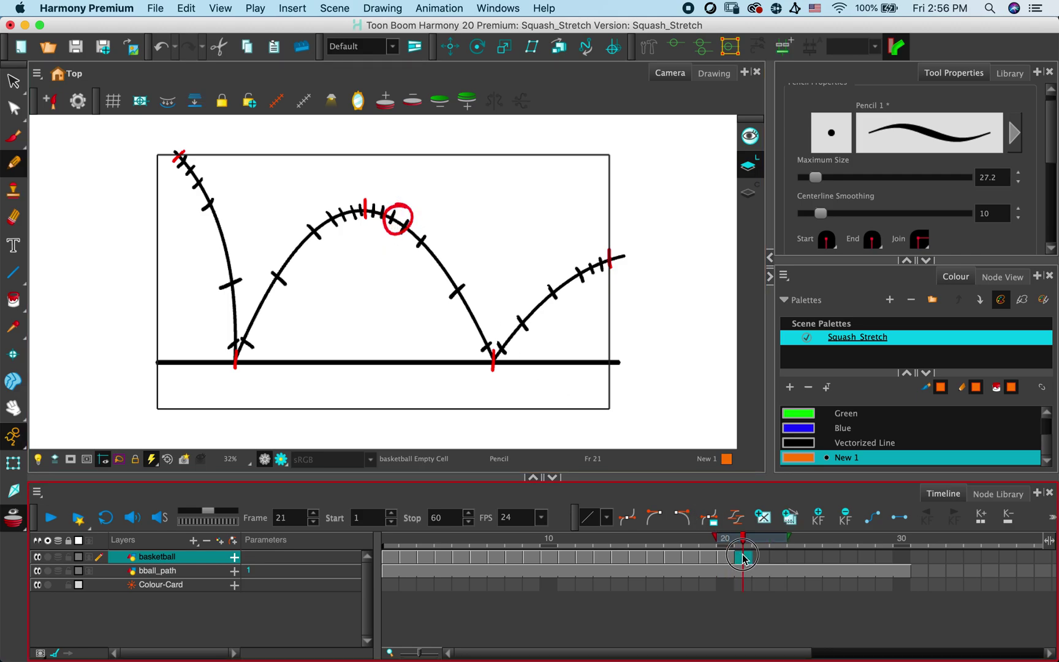
{"action": "mouse_move", "coordinate": [406, 208]}
{"action": "left_mouse_down"}
{"action": "mouse_move", "coordinate": [418, 218]}
{"action": "mouse_move", "coordinate": [412, 234]}
{"action": "mouse_move", "coordinate": [394, 231]}
{"action": "mouse_move", "coordinate": [404, 212]}
{"action": "left_mouse_up"}
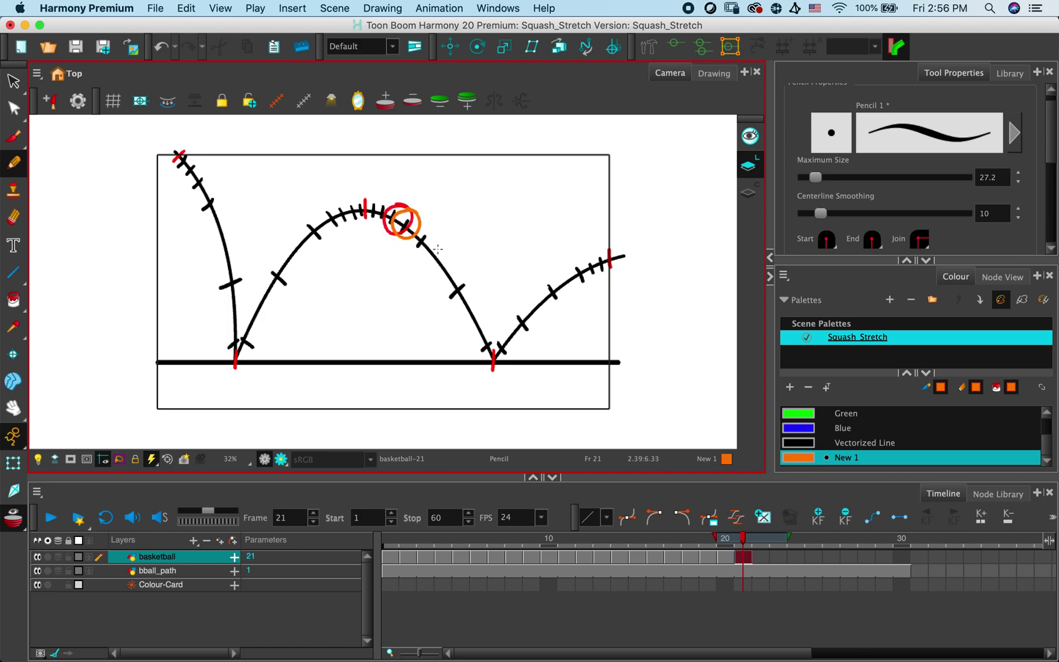
{"action": "left_click", "coordinate": [760, 558]}
{"action": "mouse_move", "coordinate": [429, 225]}
{"action": "left_mouse_down"}
{"action": "mouse_move", "coordinate": [432, 252]}
{"action": "mouse_move", "coordinate": [413, 248]}
{"action": "mouse_move", "coordinate": [407, 232]}
{"action": "mouse_move", "coordinate": [430, 226]}
{"action": "left_mouse_up"}
Draw ball ovals stretched along the path on frames 23 and 24 at the last two falling marks before the second impact
{"action": "left_click", "coordinate": [778, 556]}
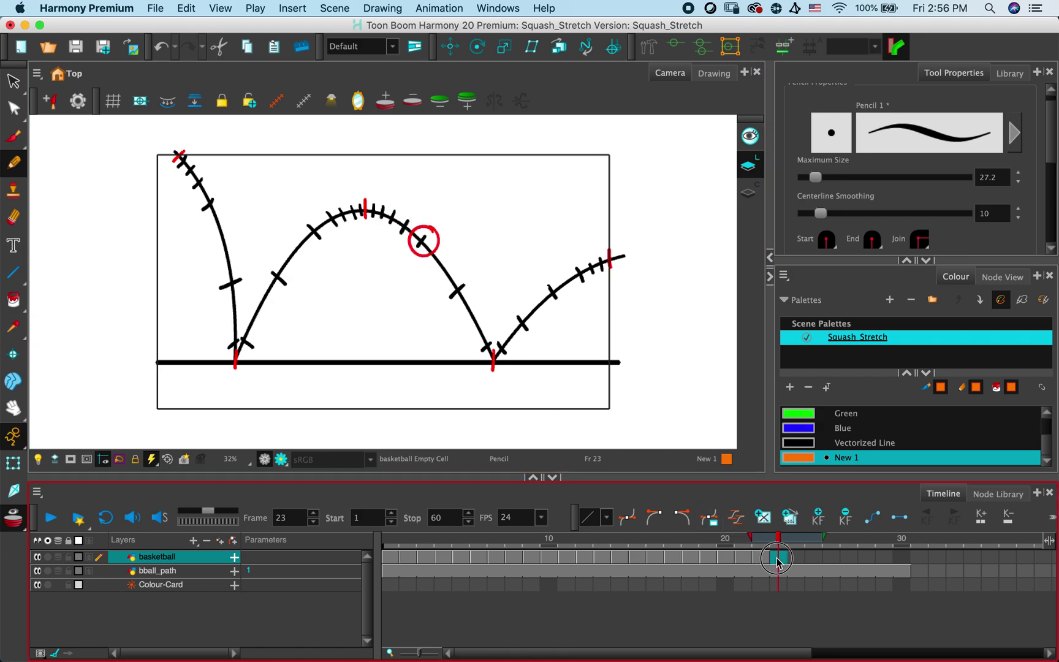
{"action": "mouse_move", "coordinate": [445, 274]}
{"action": "left_mouse_down"}
{"action": "mouse_move", "coordinate": [461, 279]}
{"action": "mouse_move", "coordinate": [462, 307]}
{"action": "mouse_move", "coordinate": [445, 297]}
{"action": "mouse_move", "coordinate": [449, 276]}
{"action": "left_mouse_up"}
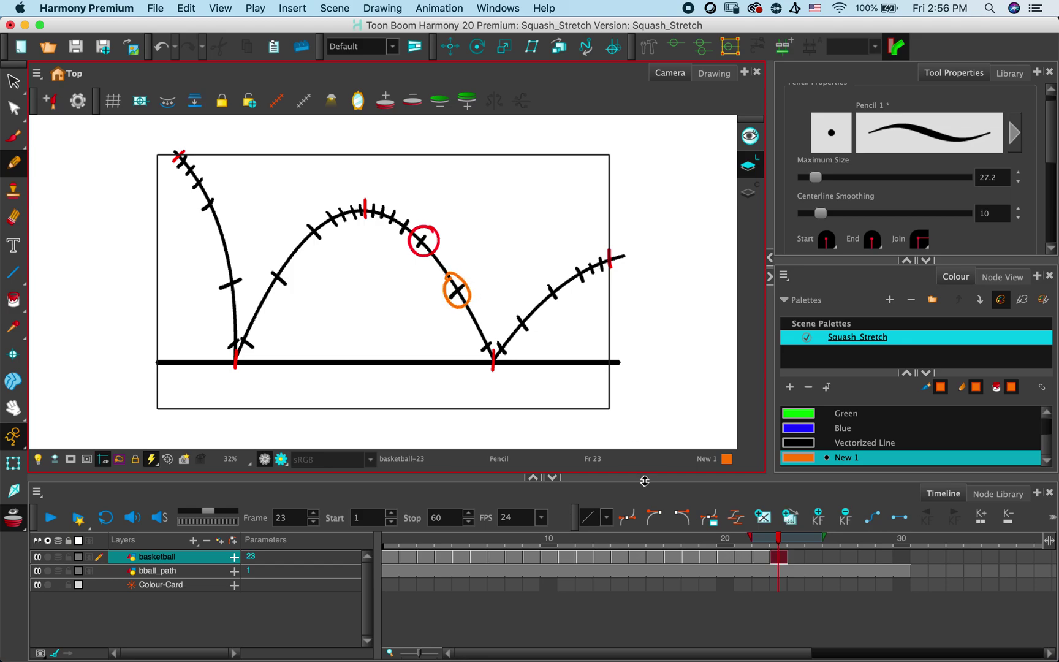
{"action": "left_click", "coordinate": [795, 556]}
{"action": "mouse_move", "coordinate": [492, 364]}
{"action": "left_mouse_down"}
{"action": "mouse_move", "coordinate": [479, 328]}
{"action": "mouse_move", "coordinate": [492, 364]}
{"action": "left_mouse_up"}
Draw a flattened ball at the second impact on frame 25, redoing it once, and a stretched oval tilted along the rebound on frame 26
{"action": "left_click", "coordinate": [806, 557]}
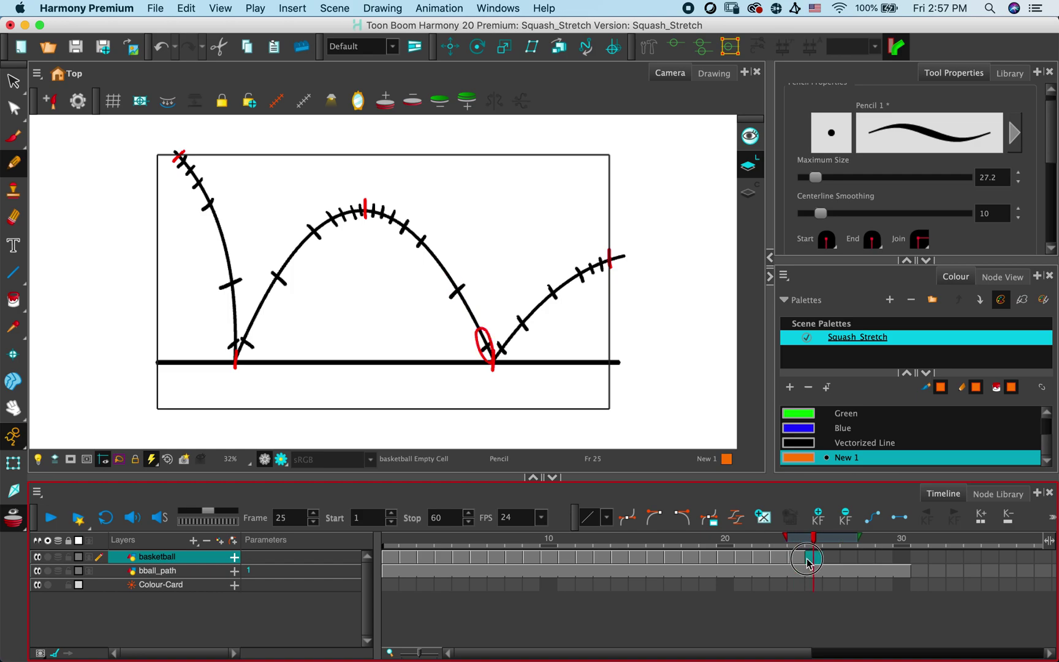
{"action": "mouse_move", "coordinate": [512, 361]}
{"action": "left_mouse_down"}
{"action": "mouse_move", "coordinate": [476, 351]}
{"action": "mouse_move", "coordinate": [513, 347]}
{"action": "mouse_move", "coordinate": [513, 365]}
{"action": "mouse_move", "coordinate": [499, 362]}
{"action": "left_mouse_up"}
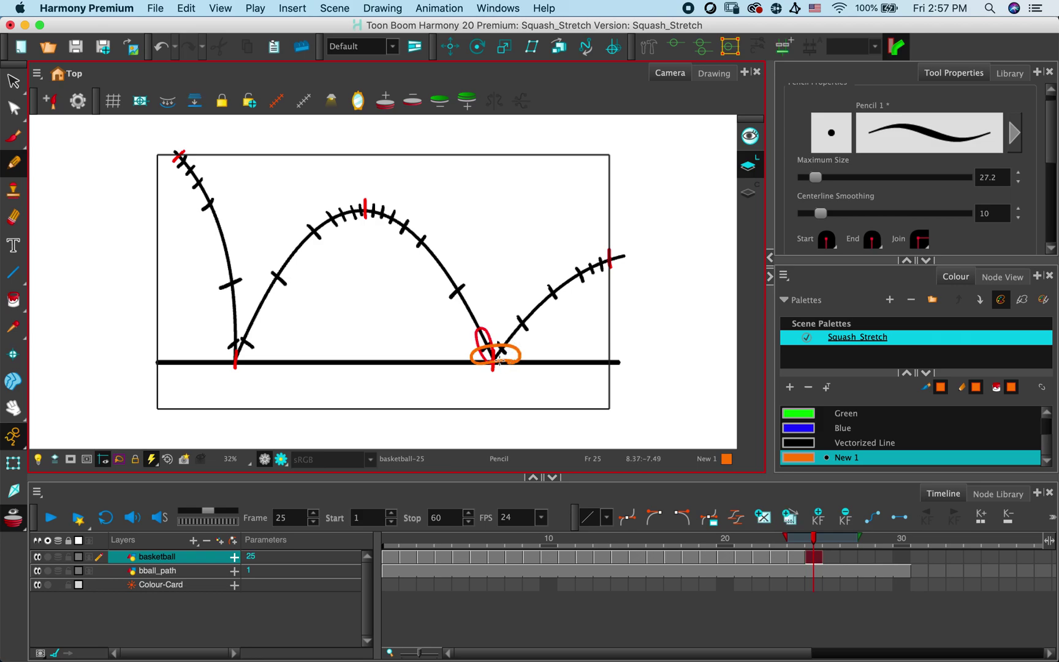
{"action": "key", "text": "super+z"}
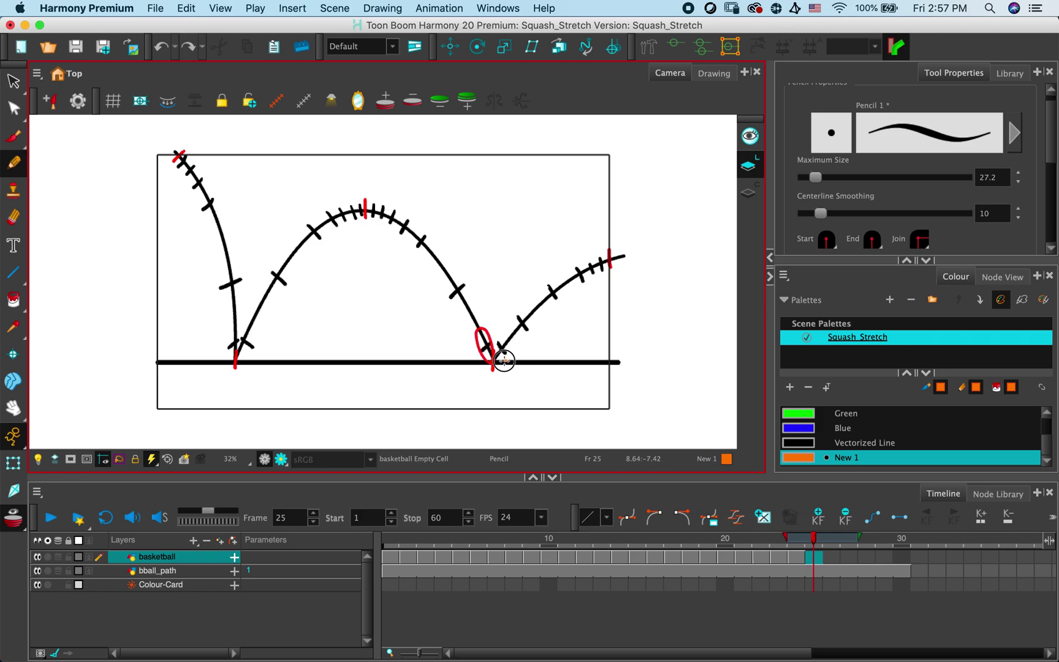
{"action": "mouse_move", "coordinate": [479, 361]}
{"action": "left_mouse_down"}
{"action": "mouse_move", "coordinate": [472, 352]}
{"action": "mouse_move", "coordinate": [488, 342]}
{"action": "mouse_move", "coordinate": [512, 347]}
{"action": "mouse_move", "coordinate": [505, 360]}
{"action": "mouse_move", "coordinate": [481, 361]}
{"action": "left_mouse_up"}
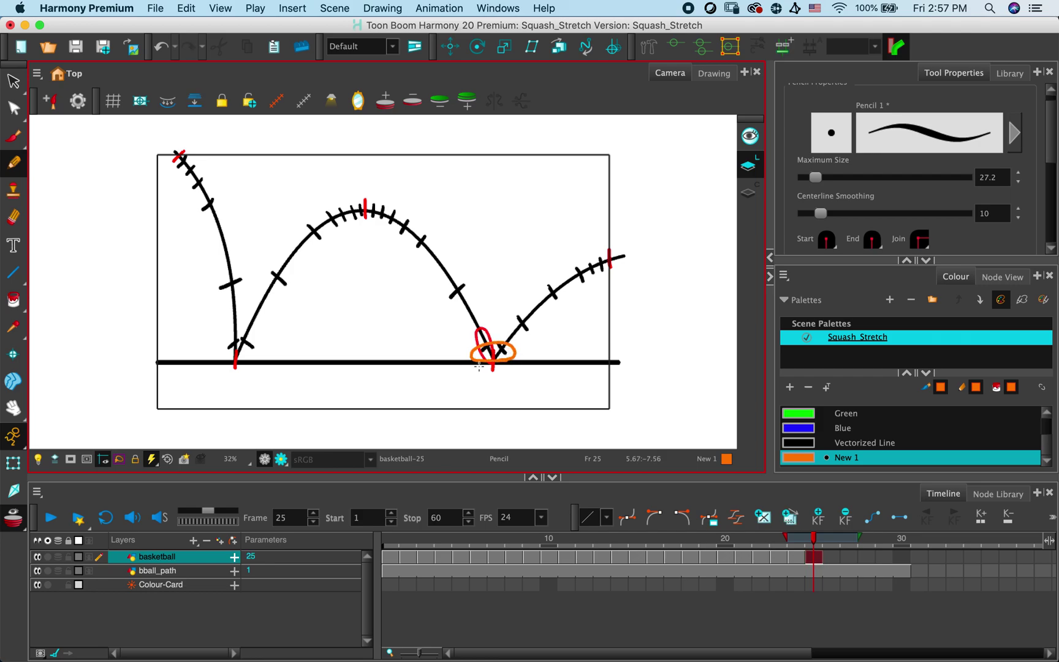
{"action": "left_click", "coordinate": [831, 556]}
{"action": "mouse_move", "coordinate": [493, 358]}
{"action": "left_mouse_down"}
{"action": "mouse_move", "coordinate": [524, 331]}
{"action": "mouse_move", "coordinate": [493, 356]}
{"action": "left_mouse_up"}
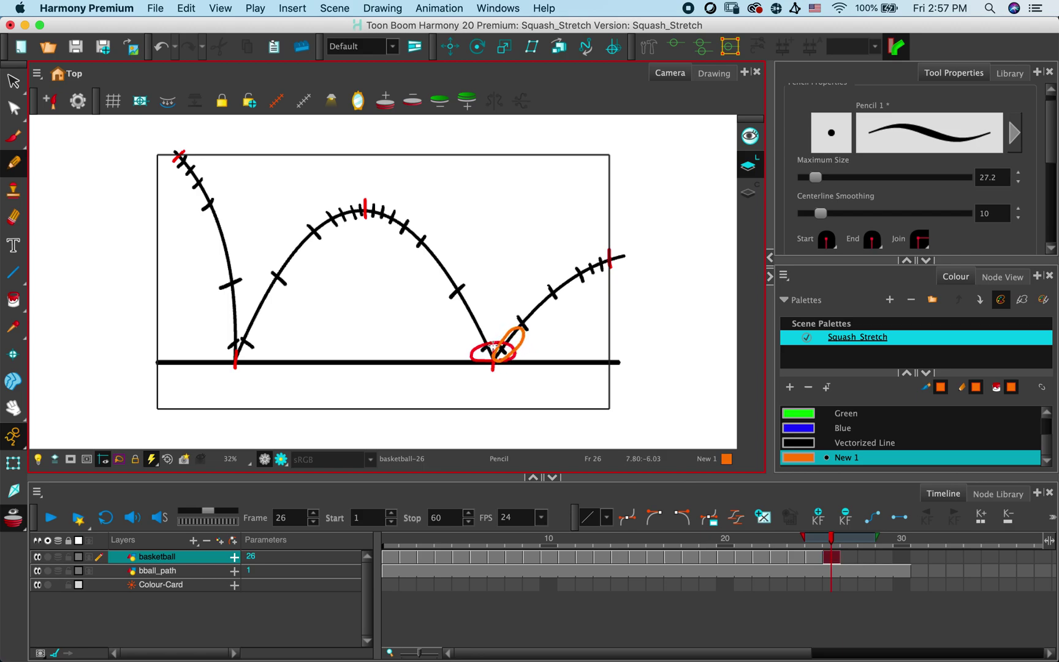
Try a slightly stretched ball oval on frame 27 at the next mark up the third arc, and undo it
{"action": "left_click", "coordinate": [841, 563]}
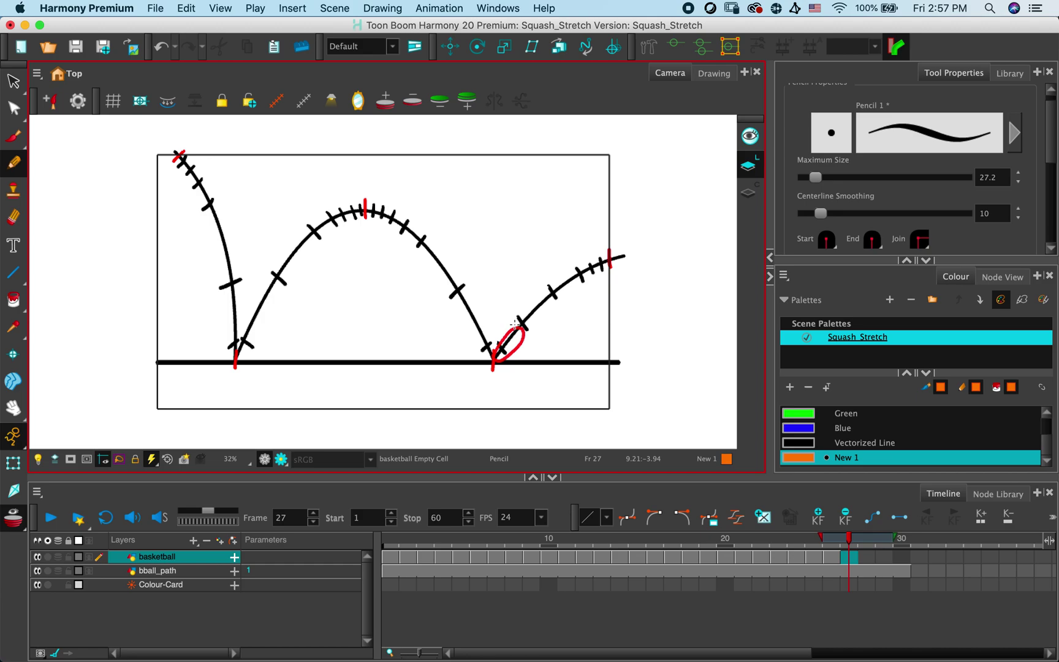
{"action": "mouse_move", "coordinate": [515, 323]}
{"action": "left_mouse_down"}
{"action": "mouse_move", "coordinate": [541, 307]}
{"action": "mouse_move", "coordinate": [537, 330]}
{"action": "mouse_move", "coordinate": [519, 342]}
{"action": "mouse_move", "coordinate": [517, 321]}
{"action": "left_mouse_up"}
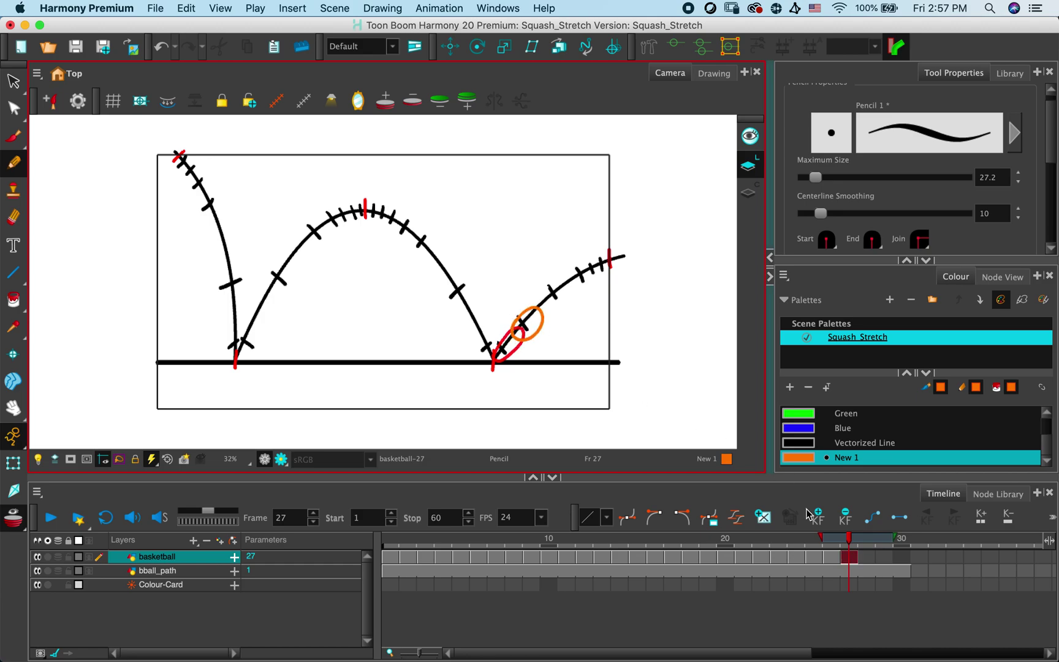
{"action": "left_click", "coordinate": [862, 558]}
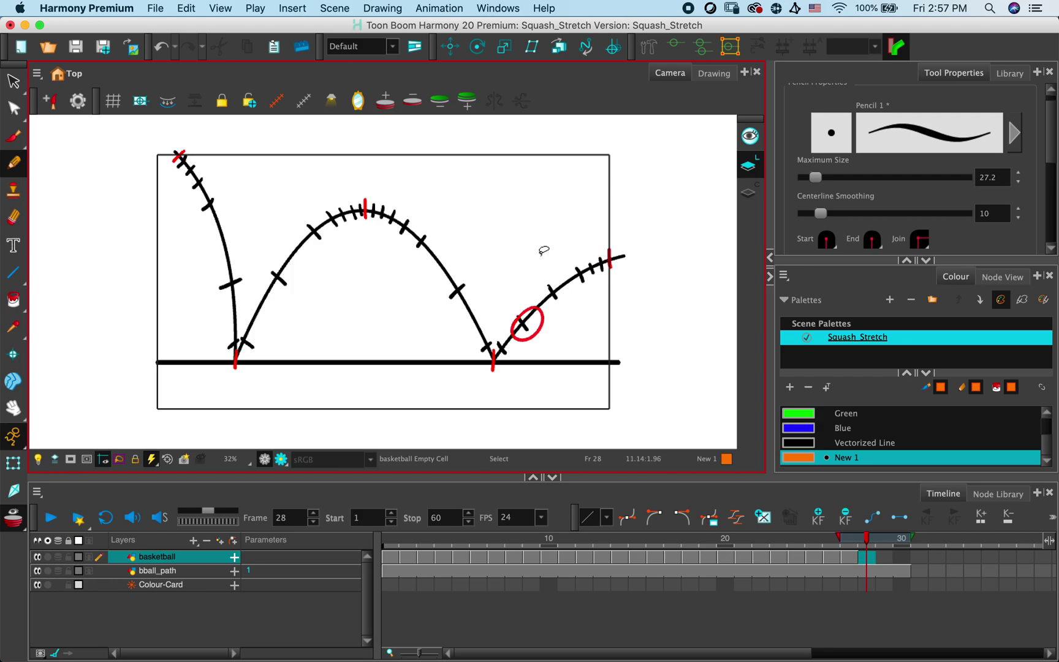
{"action": "key", "text": "super+z"}
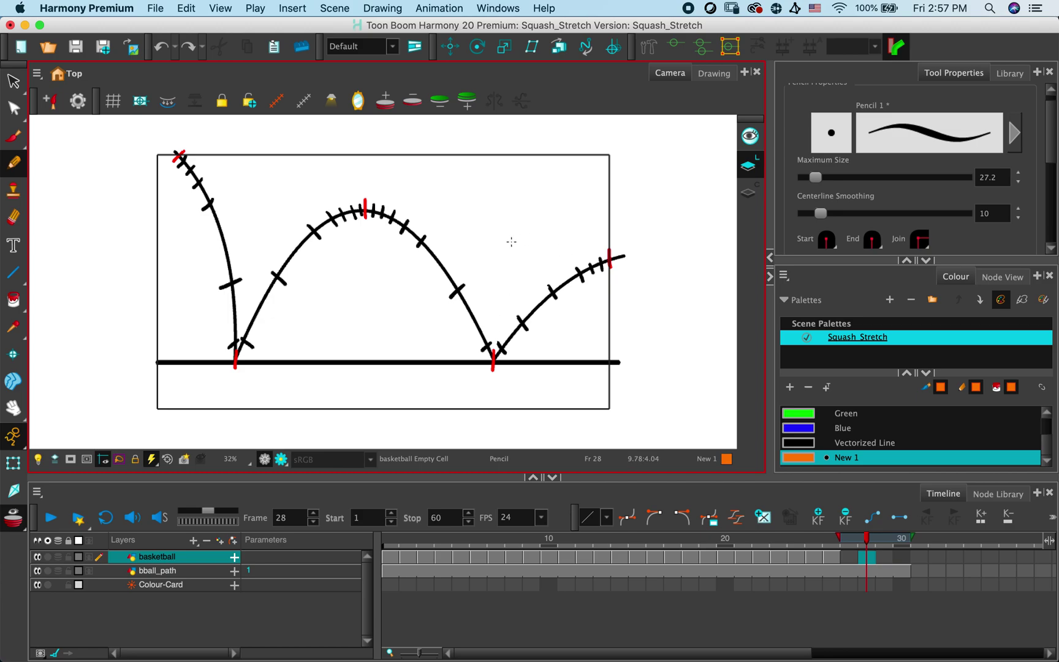
Draw a slightly stretched ball oval on frame 27 one mark further up the third arc, and move on to frame 28
{"action": "left_click", "coordinate": [848, 556]}
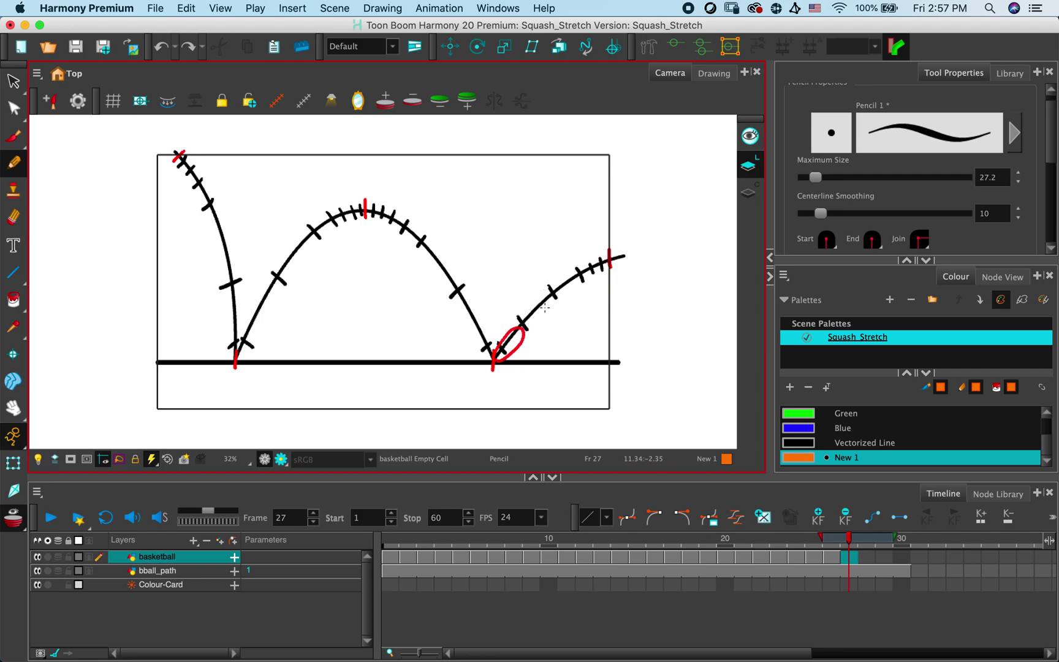
{"action": "mouse_move", "coordinate": [548, 308]}
{"action": "left_mouse_down"}
{"action": "mouse_move", "coordinate": [537, 290]}
{"action": "mouse_move", "coordinate": [566, 286]}
{"action": "mouse_move", "coordinate": [550, 307]}
{"action": "left_mouse_up"}
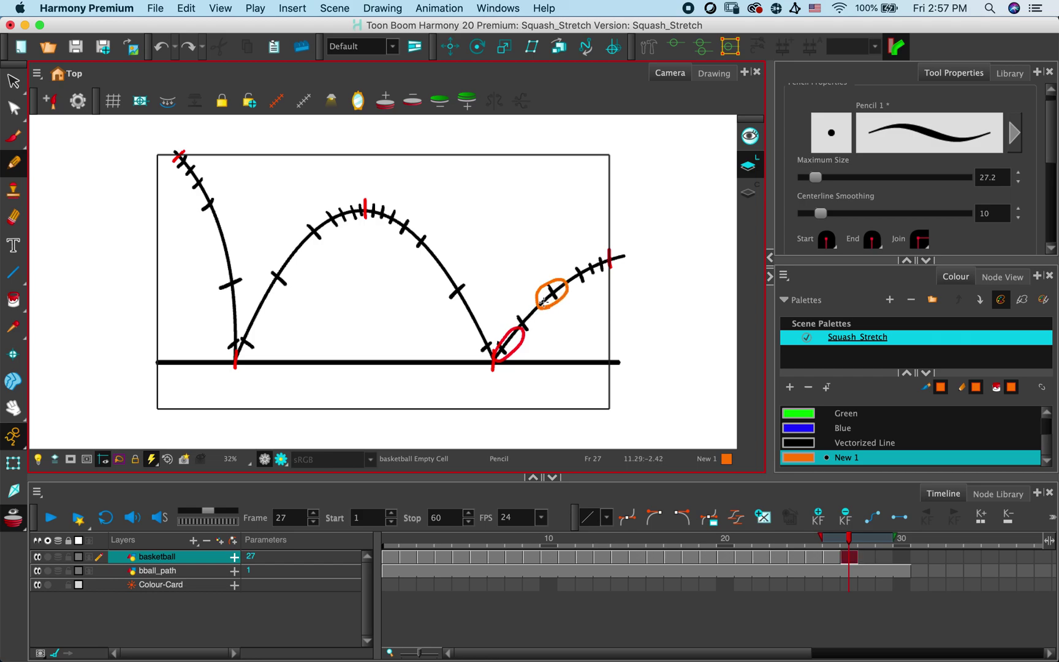
{"action": "left_click", "coordinate": [862, 557]}
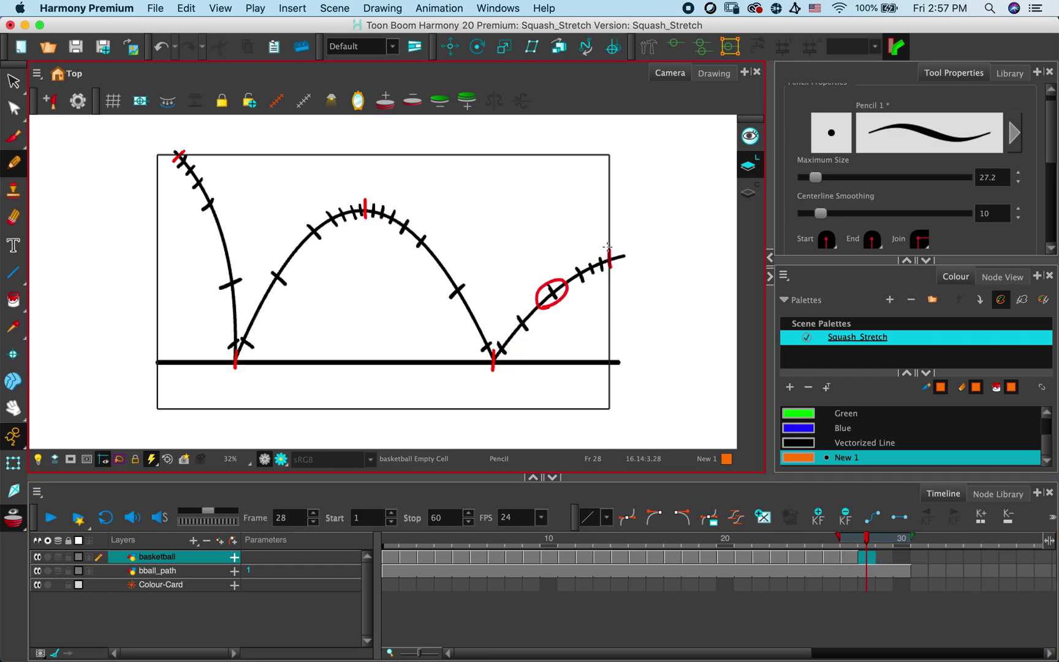
Draw round ball outlines on frames 28 to 31 at successive marks up the third arc, ending at the path's end over the camera frame's edge
{"action": "mouse_move", "coordinate": [582, 262]}
{"action": "left_mouse_down"}
{"action": "mouse_move", "coordinate": [593, 277]}
{"action": "mouse_move", "coordinate": [576, 285]}
{"action": "mouse_move", "coordinate": [566, 269]}
{"action": "mouse_move", "coordinate": [579, 257]}
{"action": "left_mouse_up"}
{"action": "left_click", "coordinate": [884, 558]}
{"action": "mouse_move", "coordinate": [592, 250]}
{"action": "left_mouse_down"}
{"action": "mouse_move", "coordinate": [605, 267]}
{"action": "mouse_move", "coordinate": [589, 283]}
{"action": "mouse_move", "coordinate": [567, 268]}
{"action": "mouse_move", "coordinate": [592, 251]}
{"action": "left_mouse_up"}
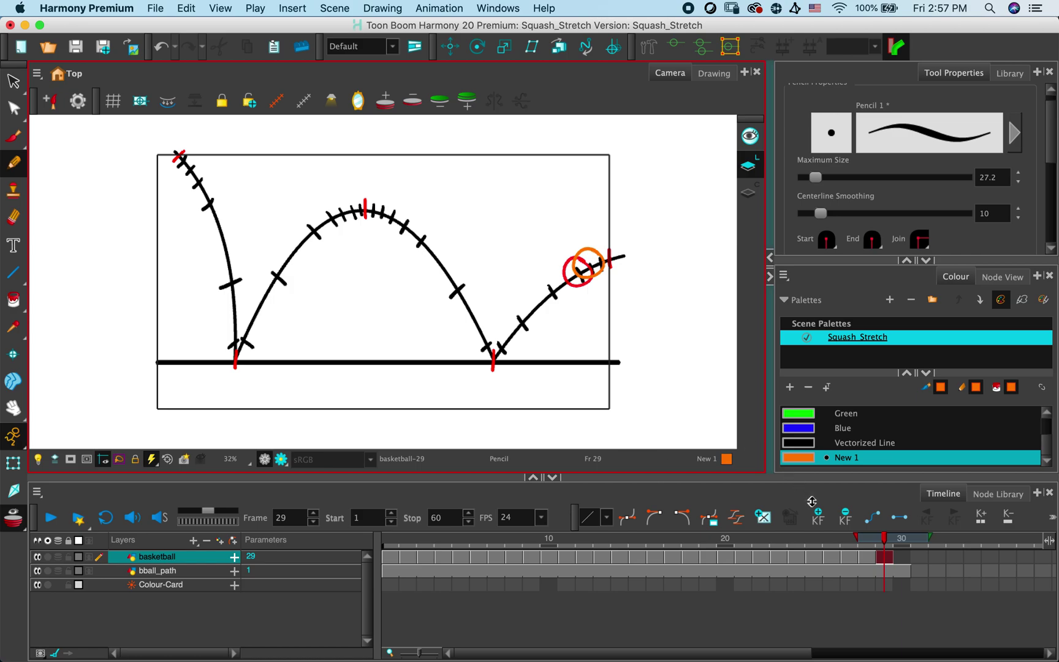
{"action": "left_click", "coordinate": [902, 558]}
{"action": "mouse_move", "coordinate": [601, 240]}
{"action": "left_mouse_down"}
{"action": "mouse_move", "coordinate": [618, 261]}
{"action": "mouse_move", "coordinate": [593, 275]}
{"action": "mouse_move", "coordinate": [585, 248]}
{"action": "mouse_move", "coordinate": [621, 256]}
{"action": "left_mouse_up"}
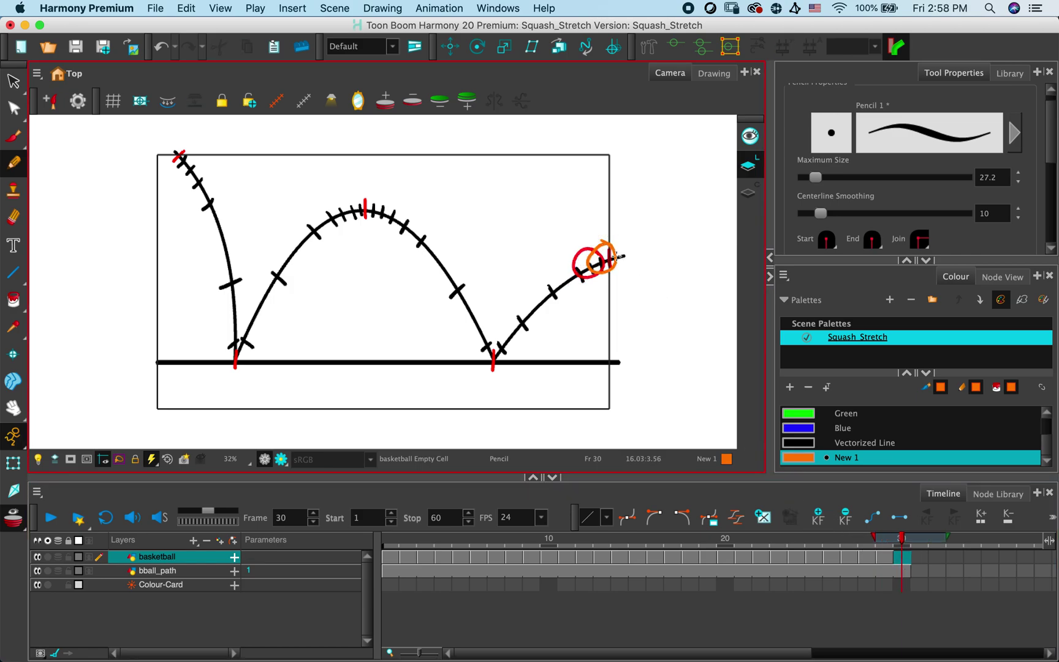
{"action": "left_click", "coordinate": [919, 558]}
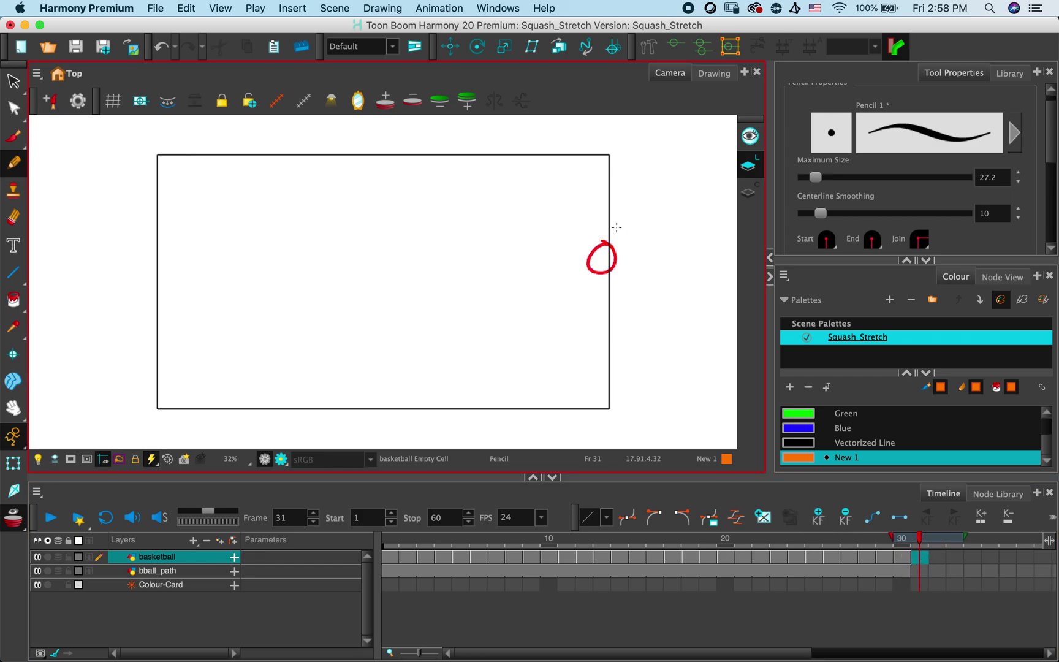
{"action": "mouse_move", "coordinate": [620, 238]}
{"action": "left_mouse_down"}
{"action": "mouse_move", "coordinate": [629, 251]}
{"action": "mouse_move", "coordinate": [612, 268]}
{"action": "mouse_move", "coordinate": [602, 249]}
{"action": "mouse_move", "coordinate": [624, 245]}
{"action": "left_mouse_up"}
Extend the exposure of the bball_path drawing to frame 31
{"action": "left_click", "coordinate": [915, 544]}
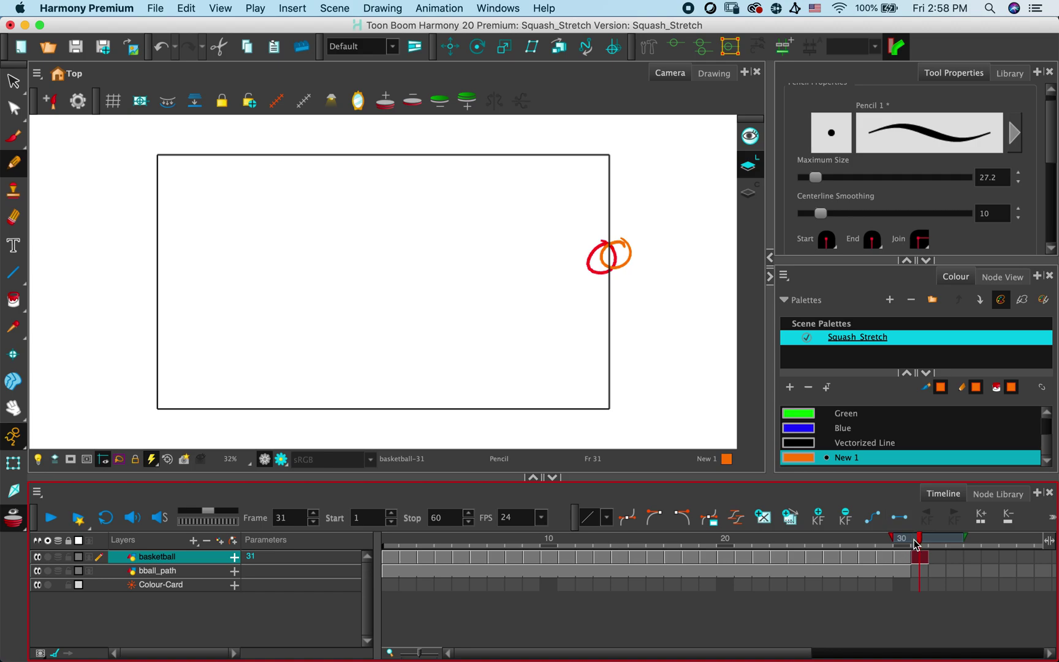
{"action": "left_click", "coordinate": [921, 575]}
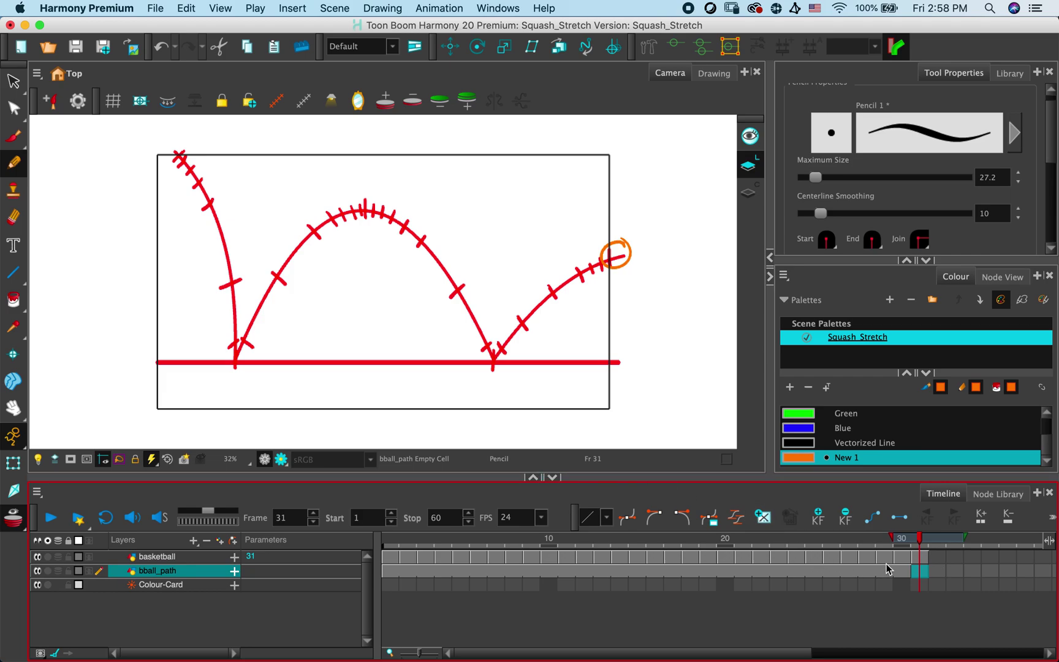
{"action": "left_click", "coordinate": [919, 570]}
{"action": "key", "text": "period"}
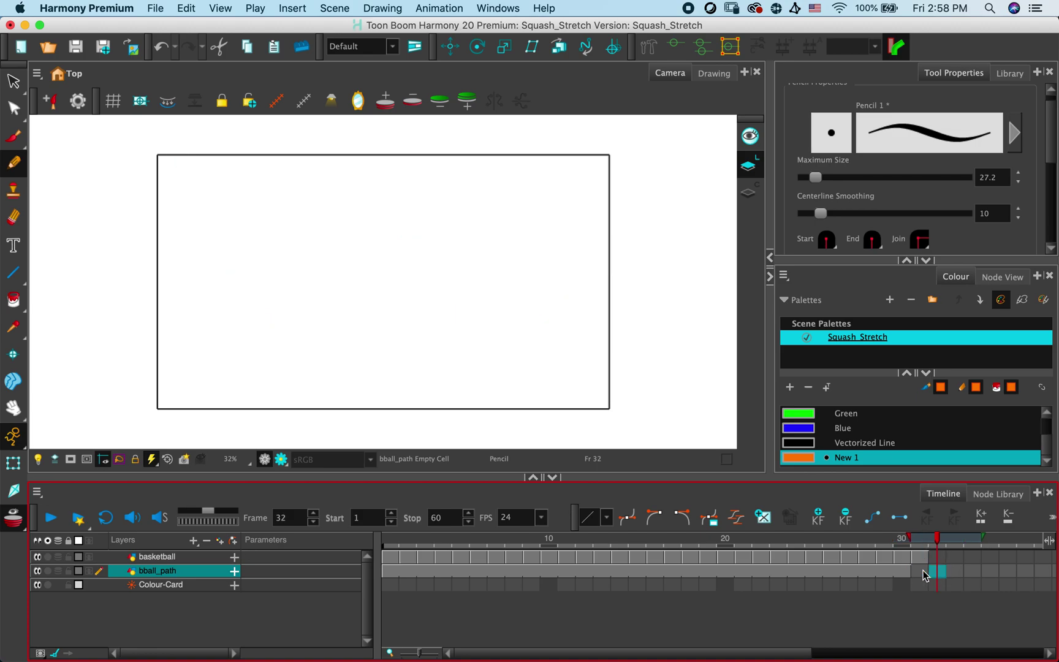
{"action": "key", "text": "comma"}
{"action": "right_click", "coordinate": [923, 575]}
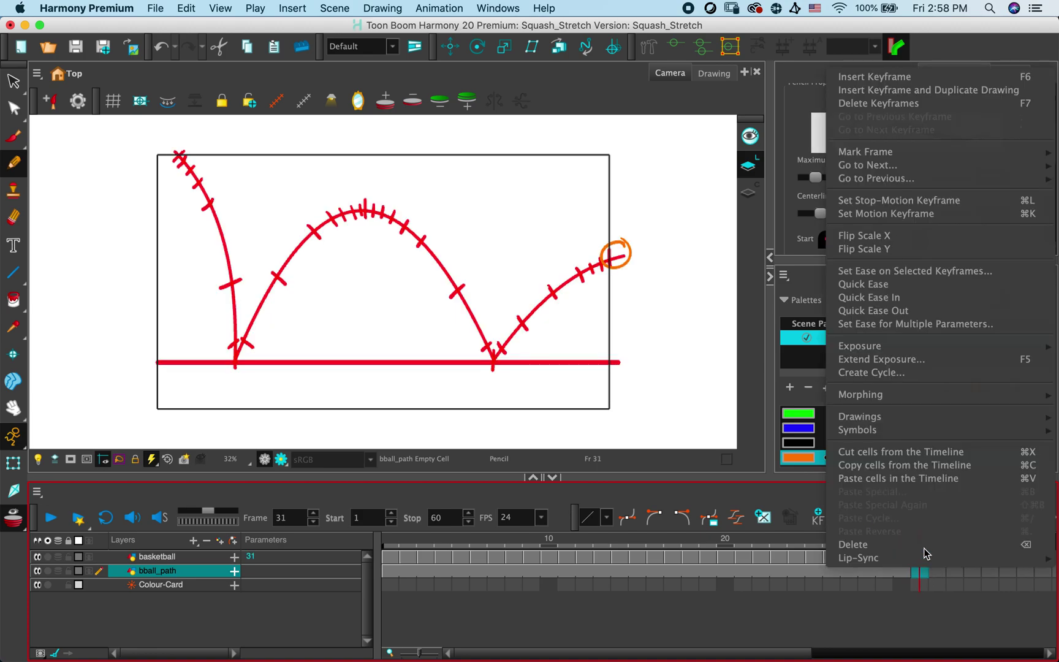
{"action": "left_click", "coordinate": [895, 364]}
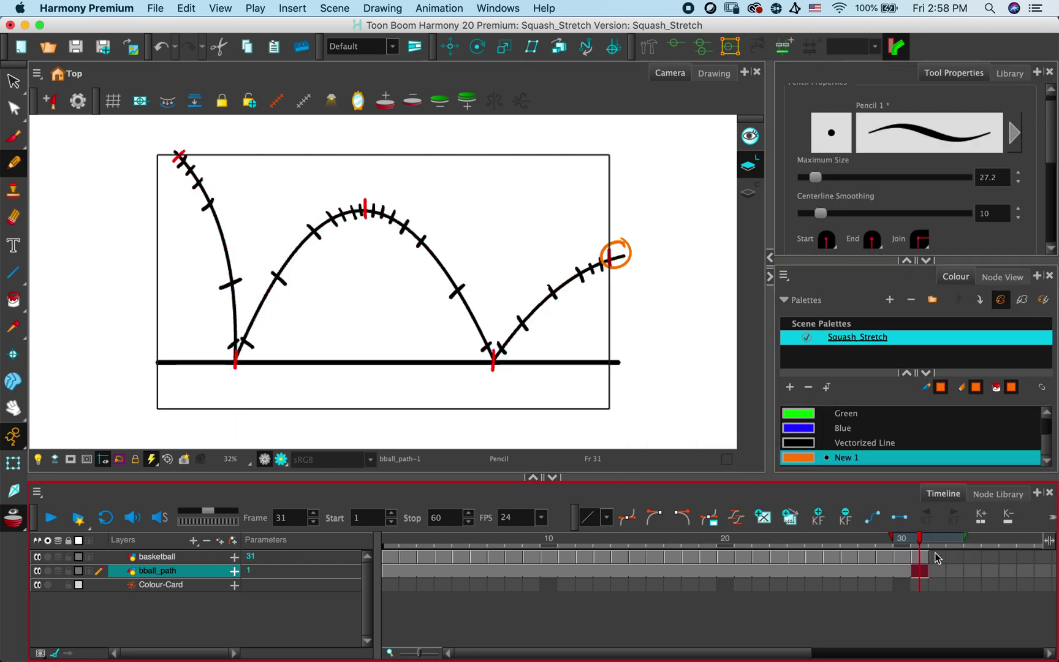
Scrub through the animation from frame 1 to 31 and shorten the scene to end at frame 31
{"action": "left_click", "coordinate": [386, 540]}
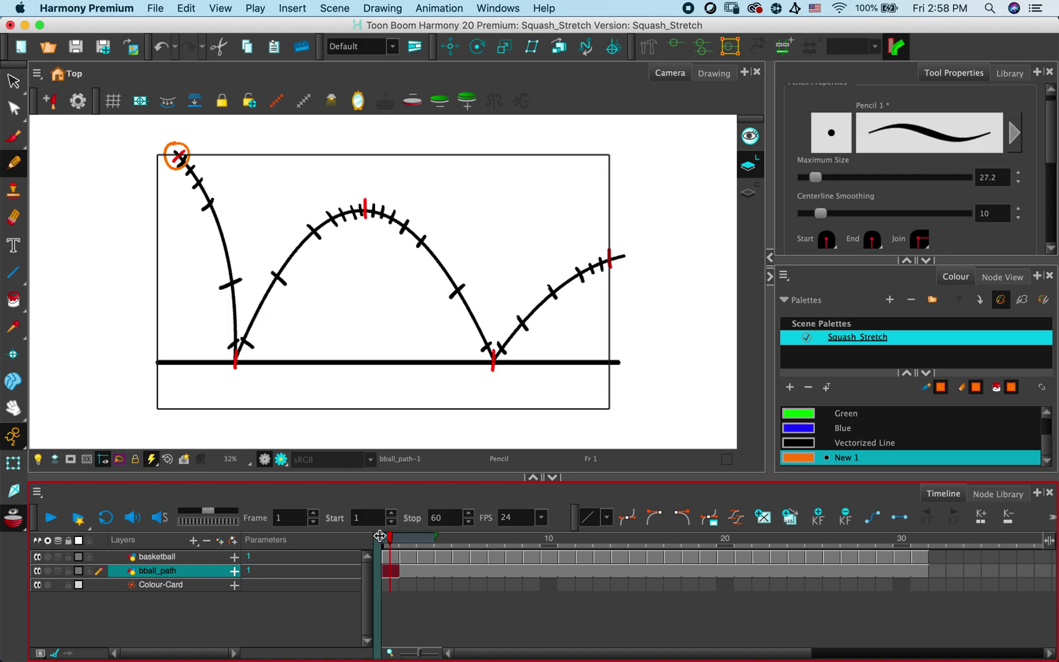
{"action": "left_click_drag", "start_coordinate": [389, 540], "coordinate": [928, 558]}
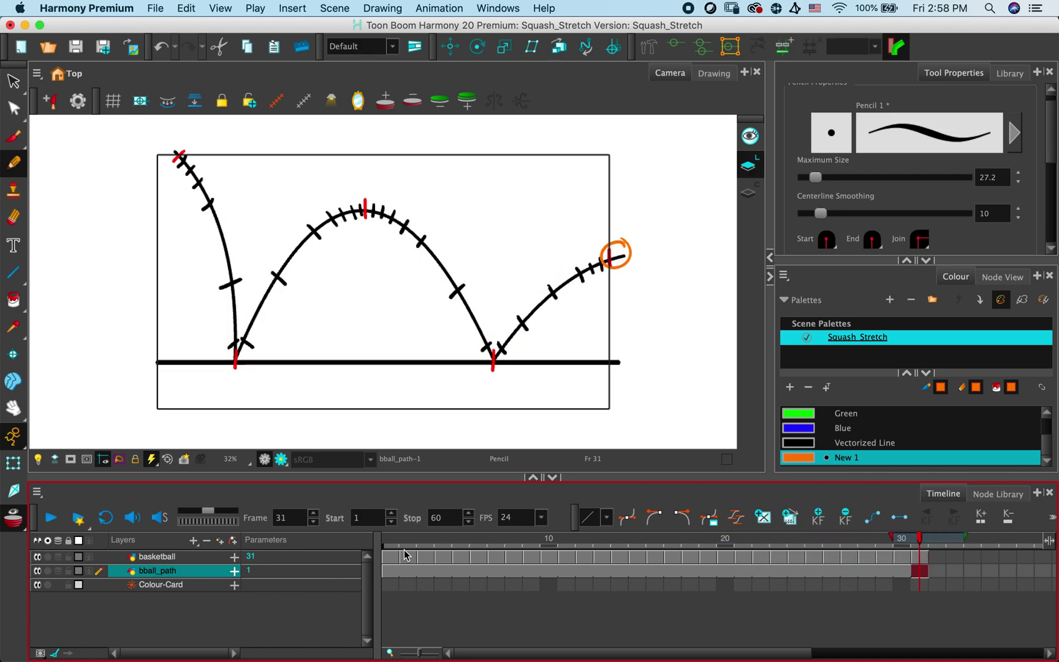
{"action": "left_click", "coordinate": [1039, 654]}
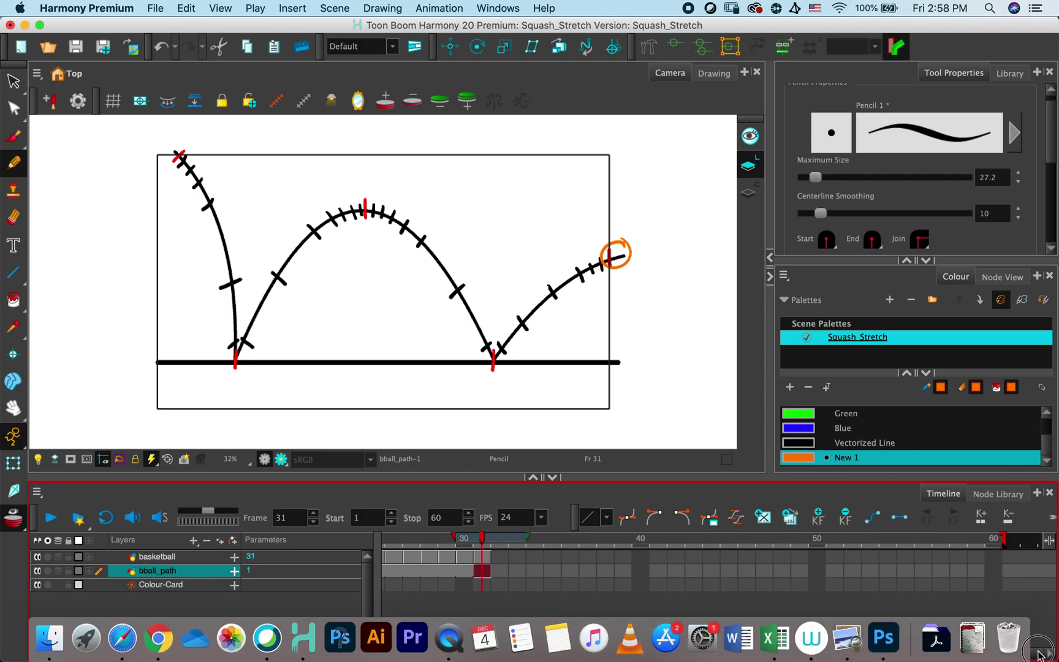
{"action": "mouse_move", "coordinate": [1001, 539]}
{"action": "left_mouse_down"}
{"action": "mouse_move", "coordinate": [877, 538]}
{"action": "mouse_move", "coordinate": [507, 570]}
{"action": "left_mouse_up"}
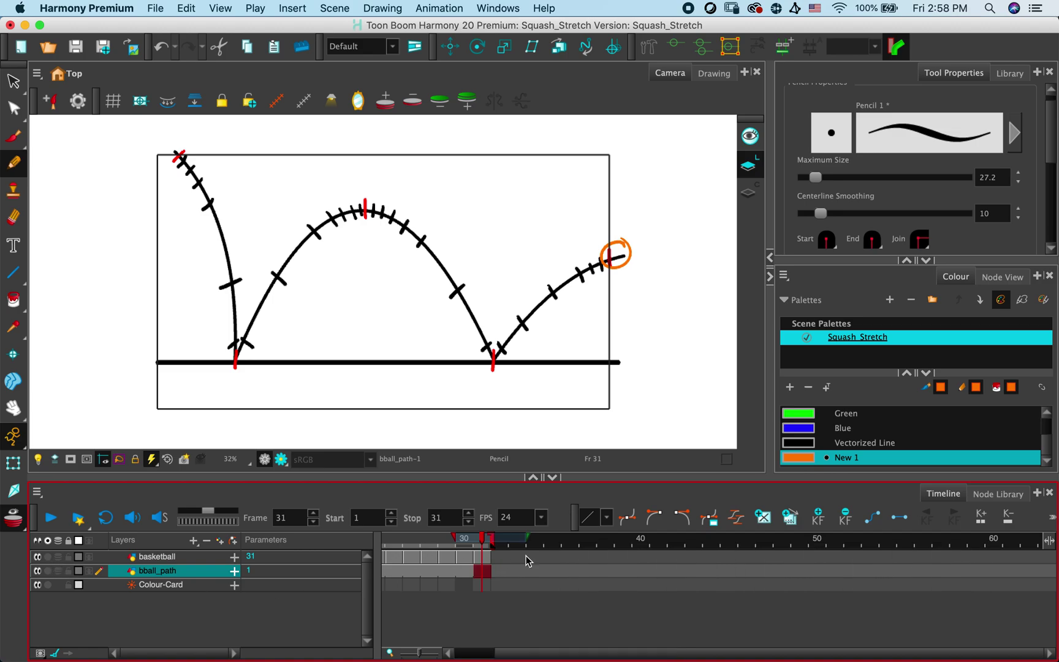
{"action": "scroll", "coordinate": [567, 654], "scroll_direction": "left", "scroll_amount": 10}
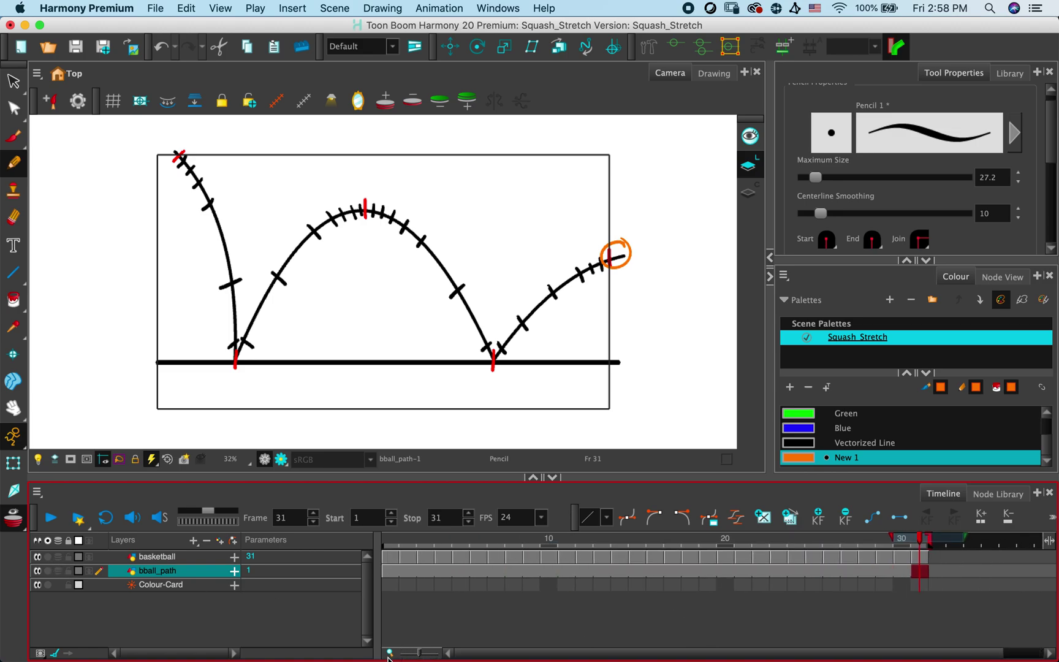
Play the bouncing ball animation from frame 1 to check its motion
{"action": "left_click", "coordinate": [390, 538]}
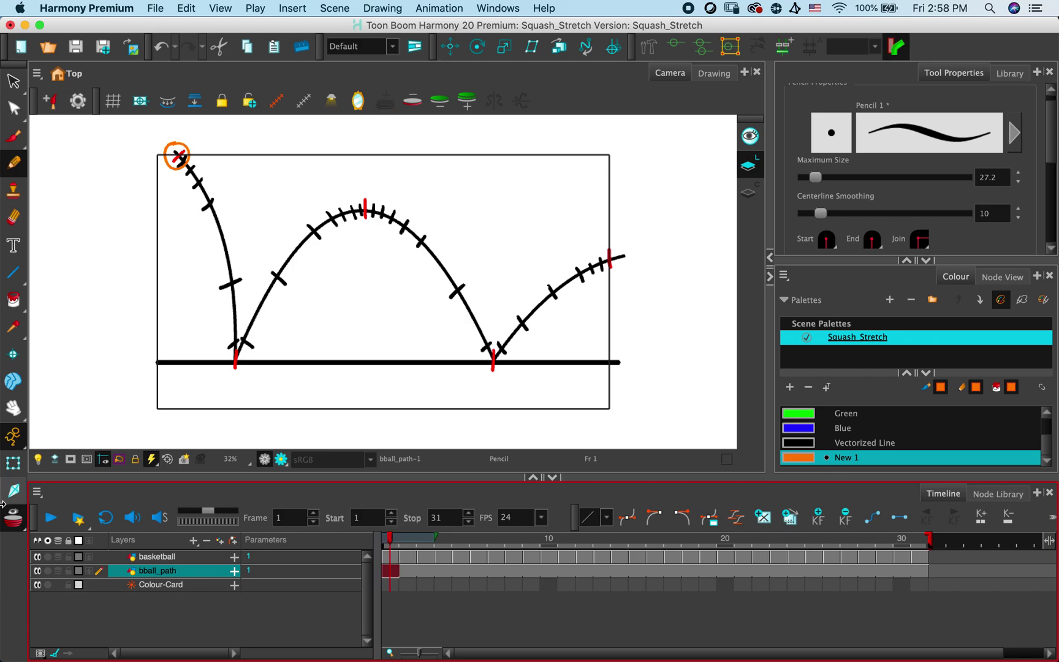
{"action": "left_click", "coordinate": [49, 518]}
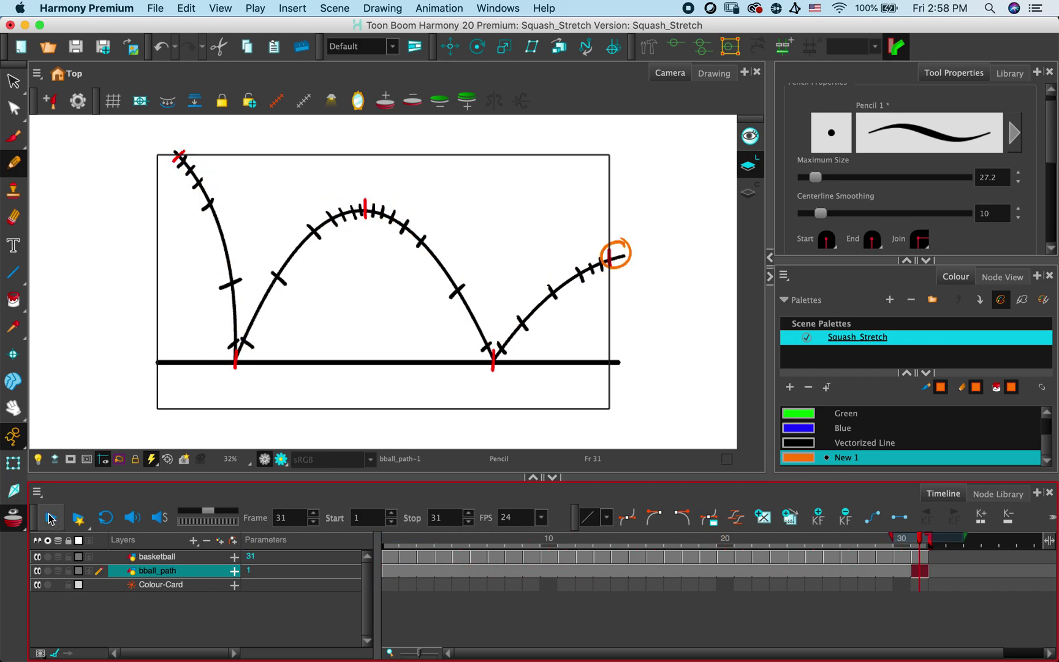
{"action": "left_click", "coordinate": [51, 518]}
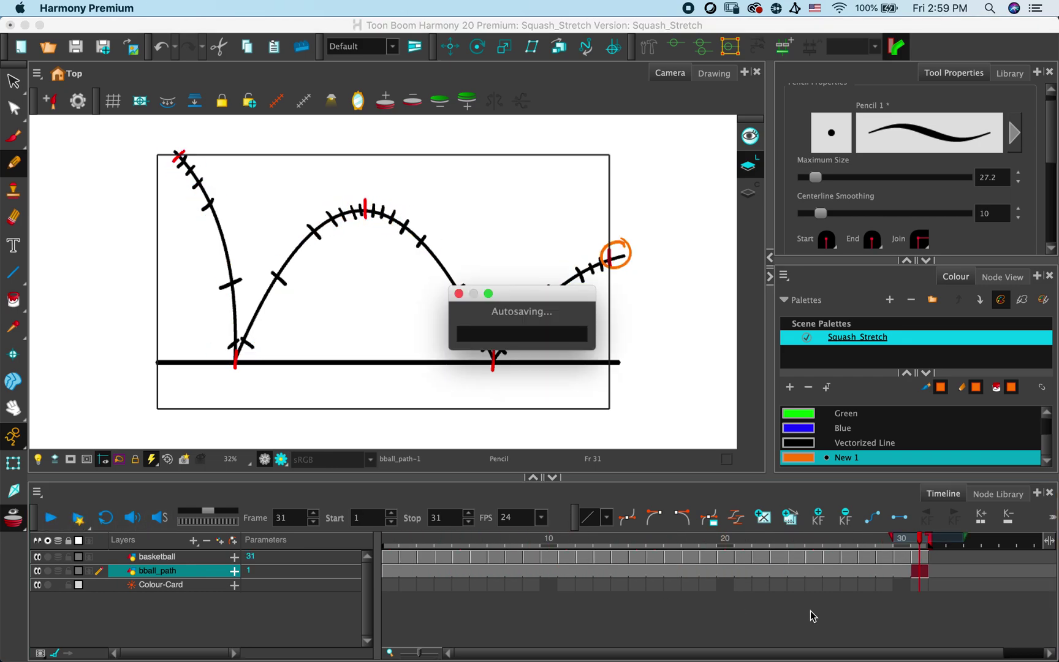
Lengthen the scene to end at frame 32 and extend the bball_path drawing's exposure to that frame
{"action": "left_click", "coordinate": [927, 543]}
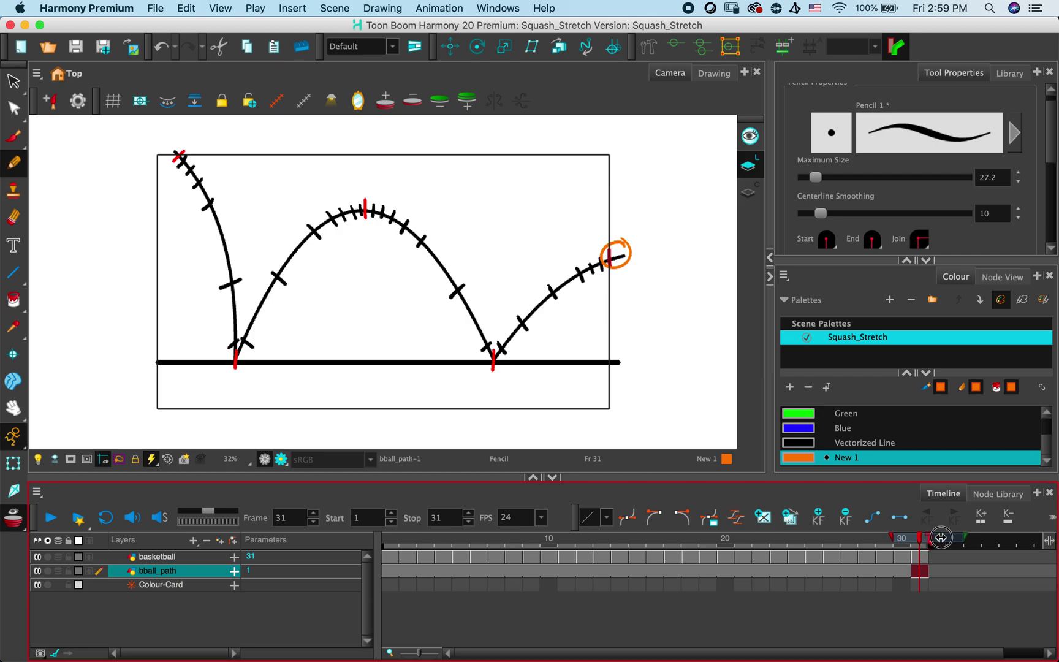
{"action": "left_click_drag", "start_coordinate": [927, 543], "coordinate": [947, 545]}
{"action": "left_click", "coordinate": [942, 570]}
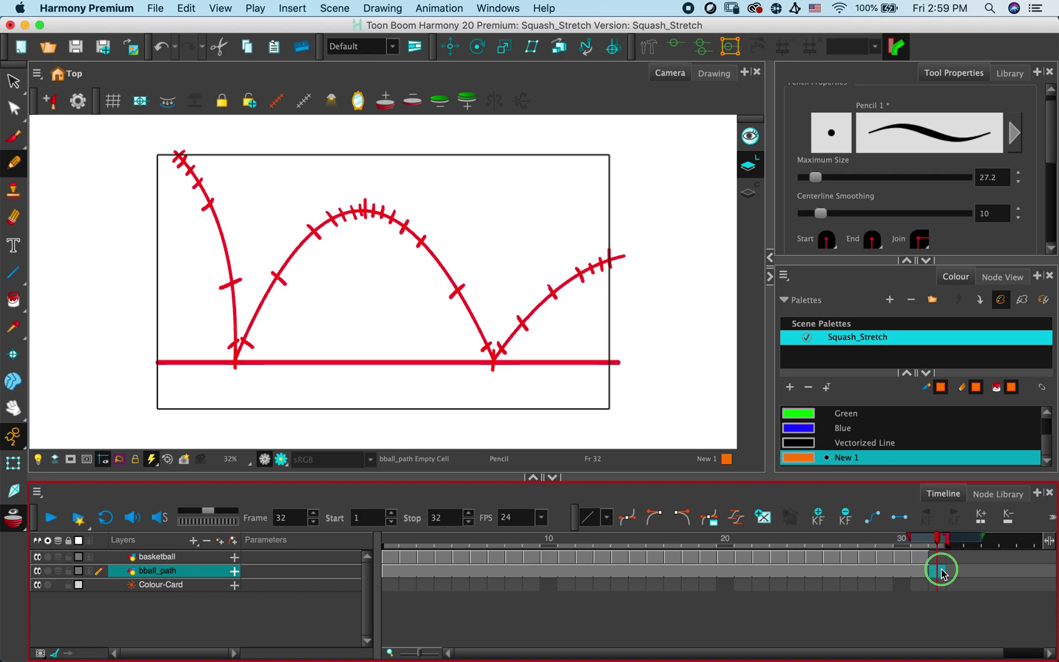
{"action": "right_click", "coordinate": [941, 572]}
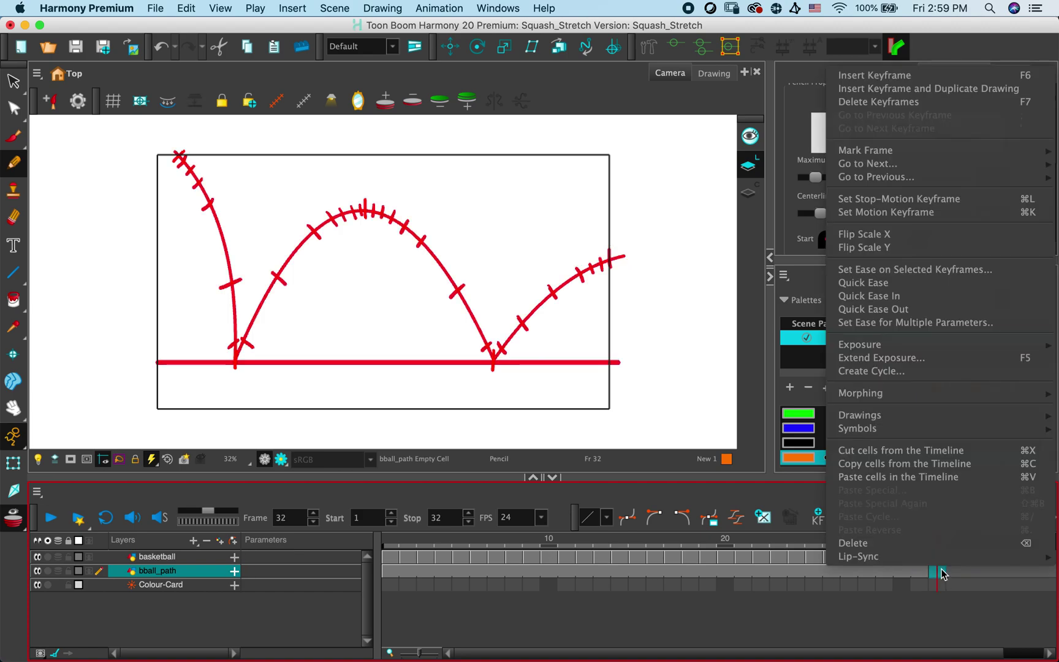
{"action": "left_click", "coordinate": [932, 357]}
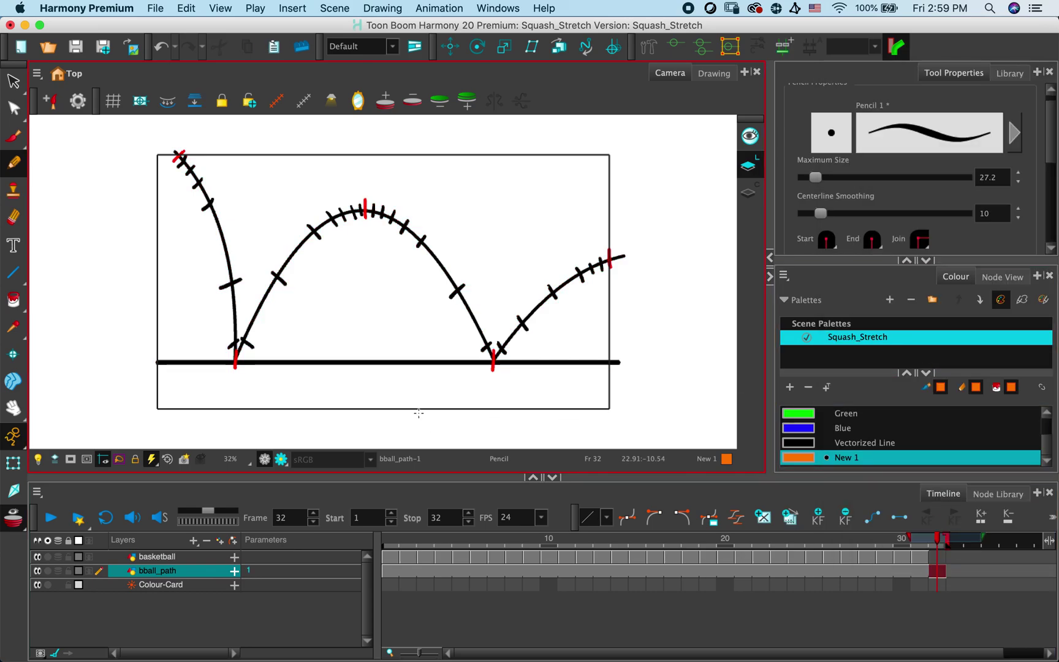
Replay the 32-frame scene from the first frame to review the ball leaving the shot
{"action": "left_click", "coordinate": [390, 570]}
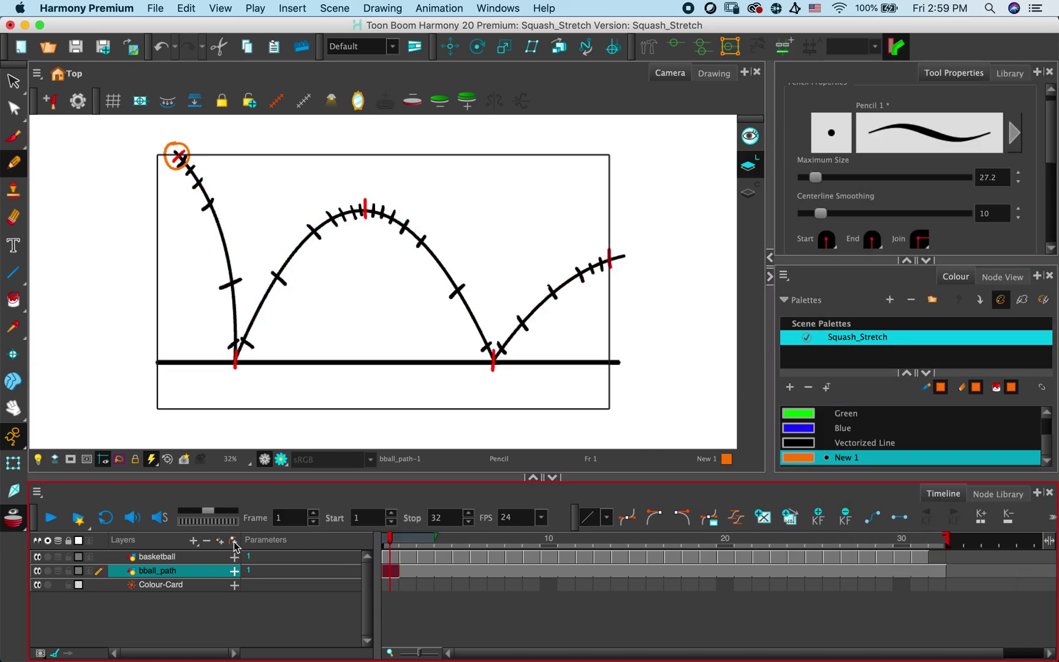
{"action": "left_click", "coordinate": [51, 519]}
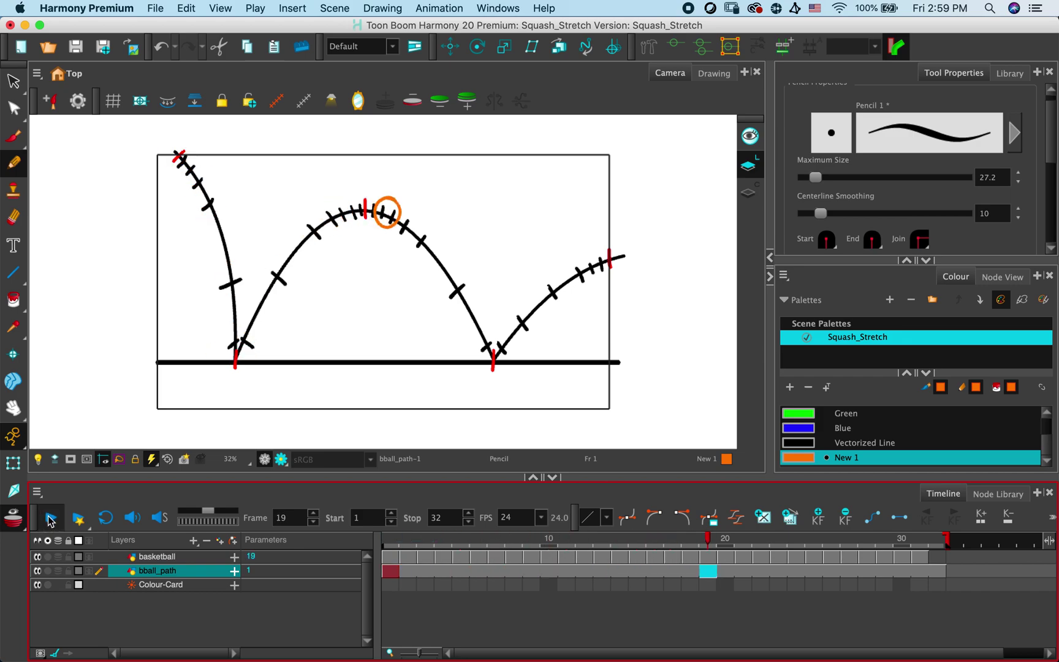